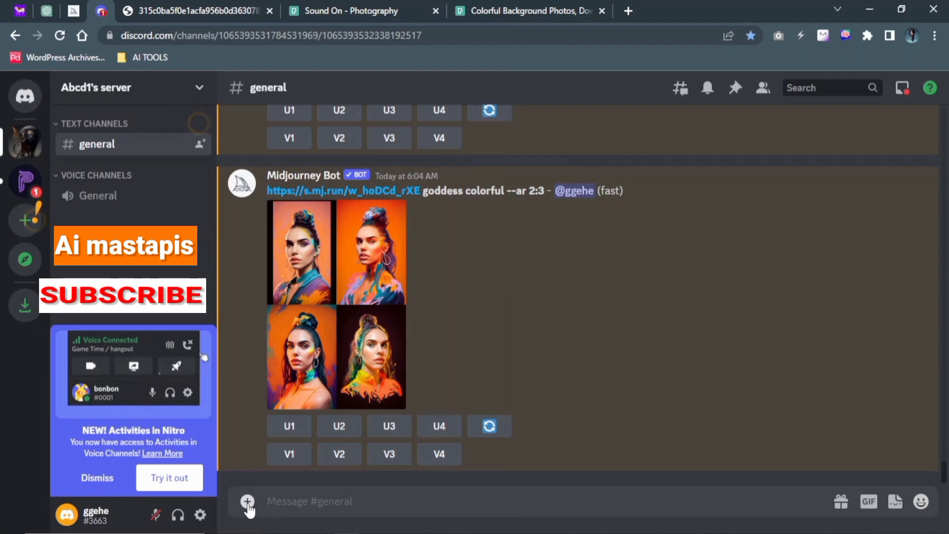
Upload the photos pexels-sound-on-3755915, 3755918, 3760771, 3760868 and 3760918 to the general channel
click(247, 501)
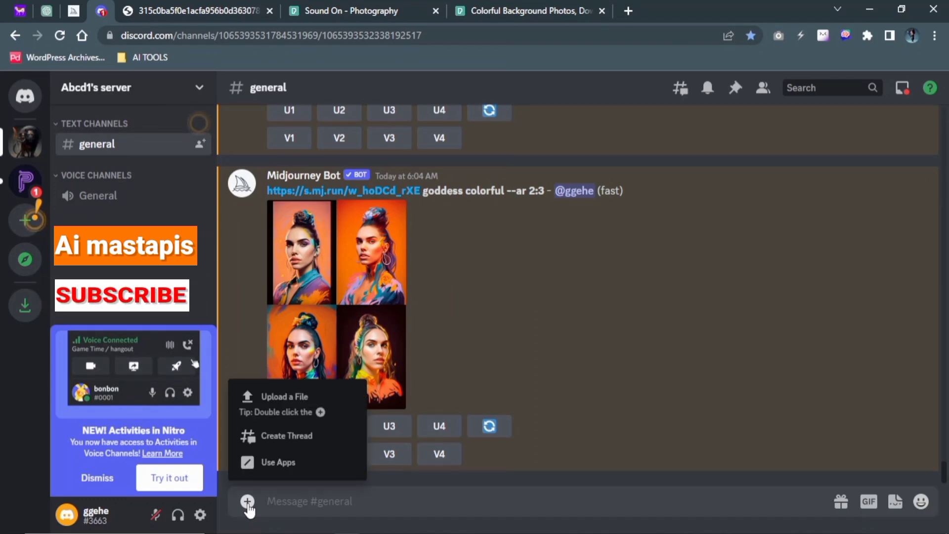
click(285, 404)
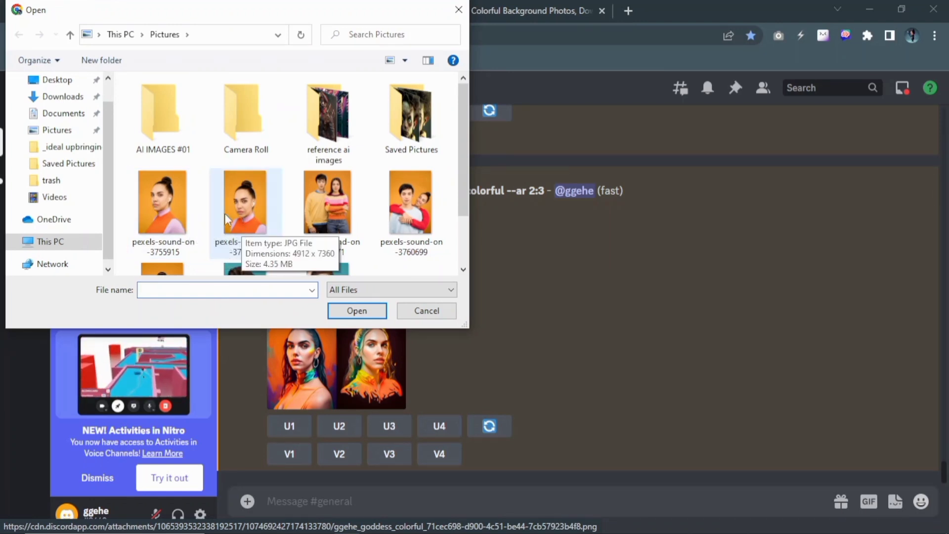
click(171, 208)
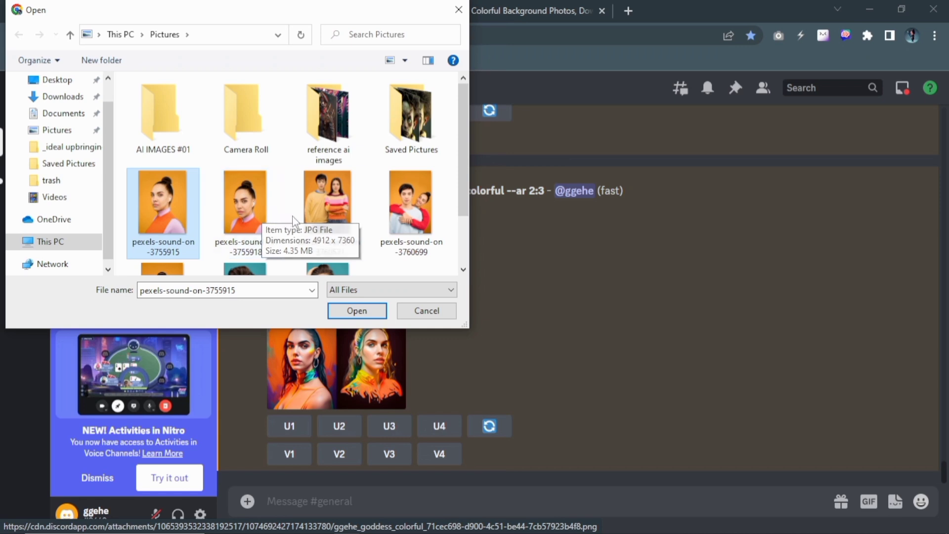
ctrl+click(247, 214)
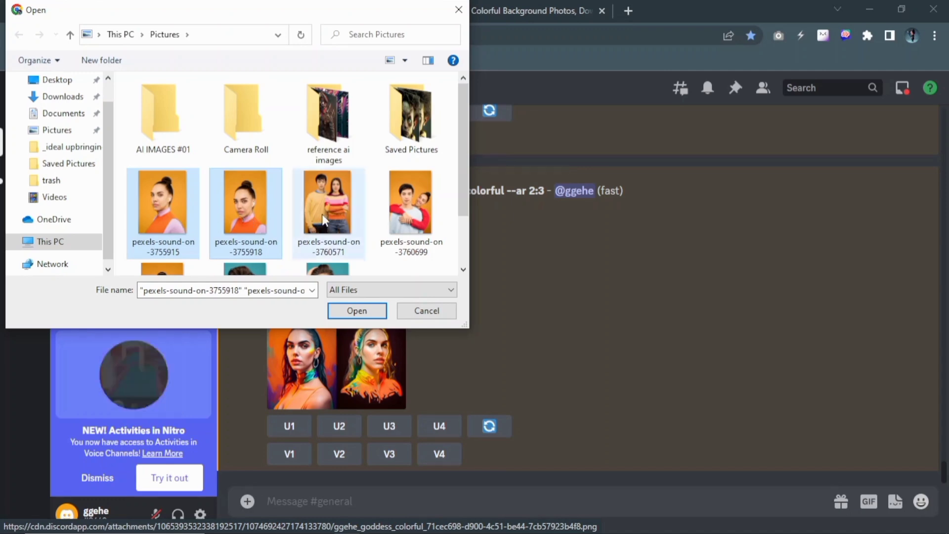
scroll(319, 214, down, 2)
ctrl+click(318, 214)
ctrl+click(258, 219)
ctrl+click(163, 217)
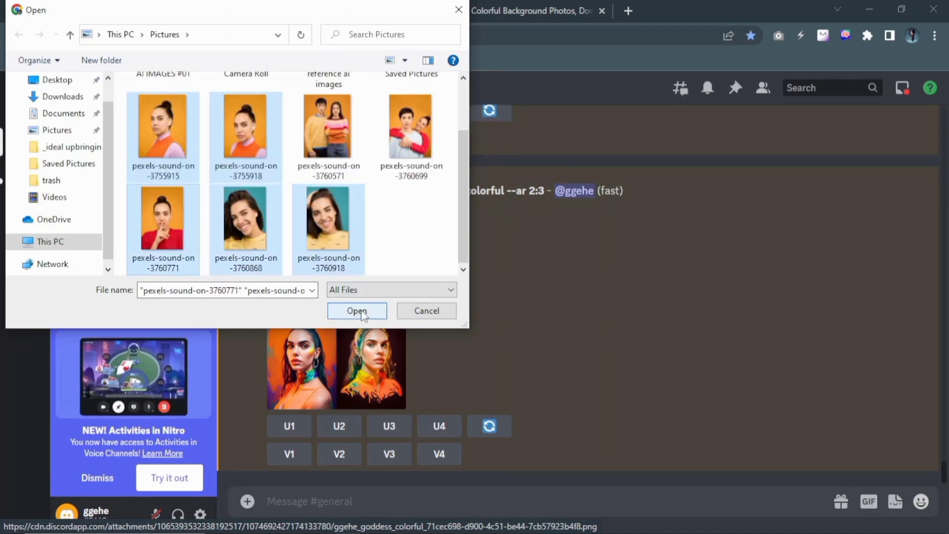
click(357, 311)
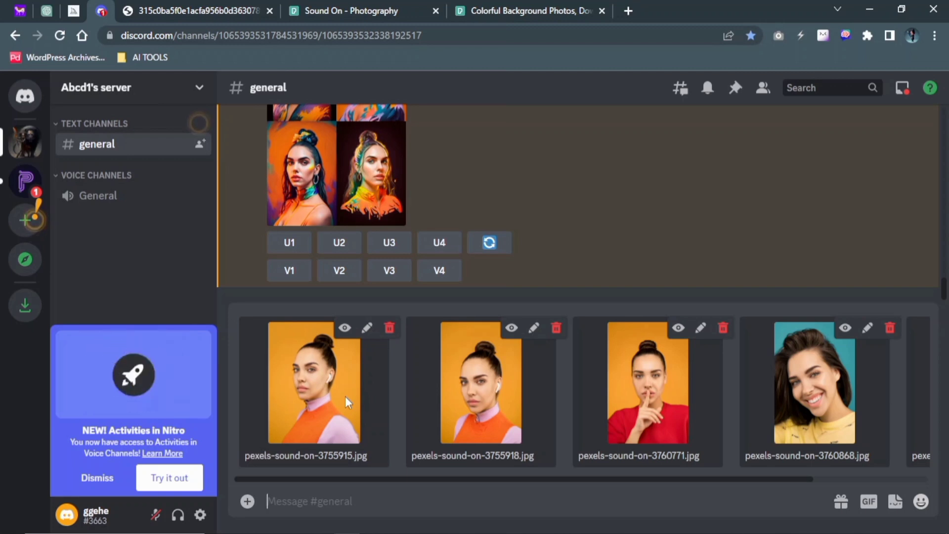
key(Return)
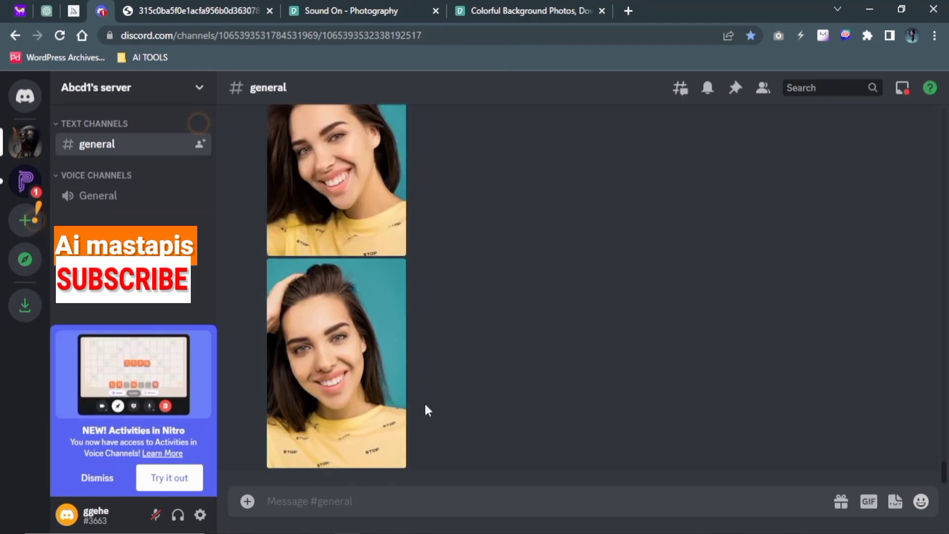
Copy the image address of the enlarged first uploaded photo, pexels-sound-on-3755915.jpg, and close the preview
scroll(425, 401, up, 2)
scroll(424, 402, up, 10)
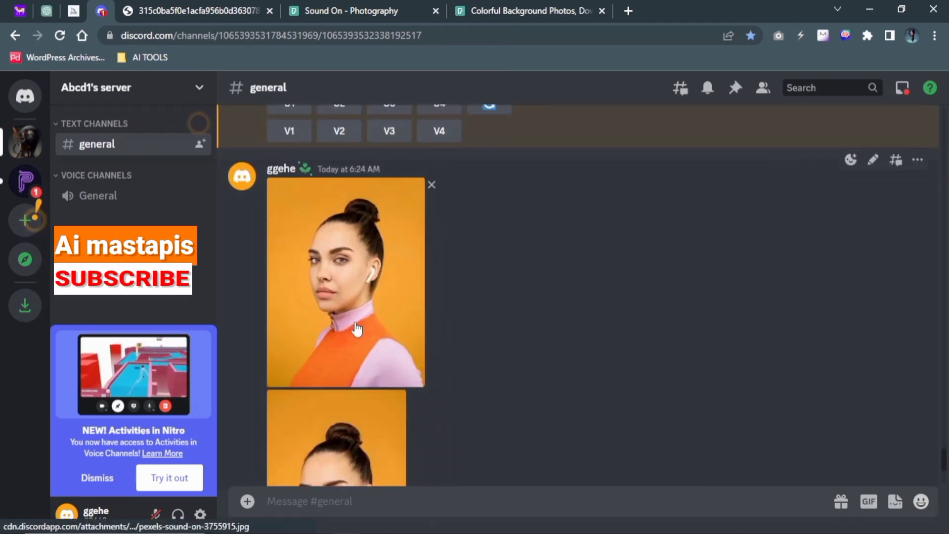
scroll(333, 337, down, 8)
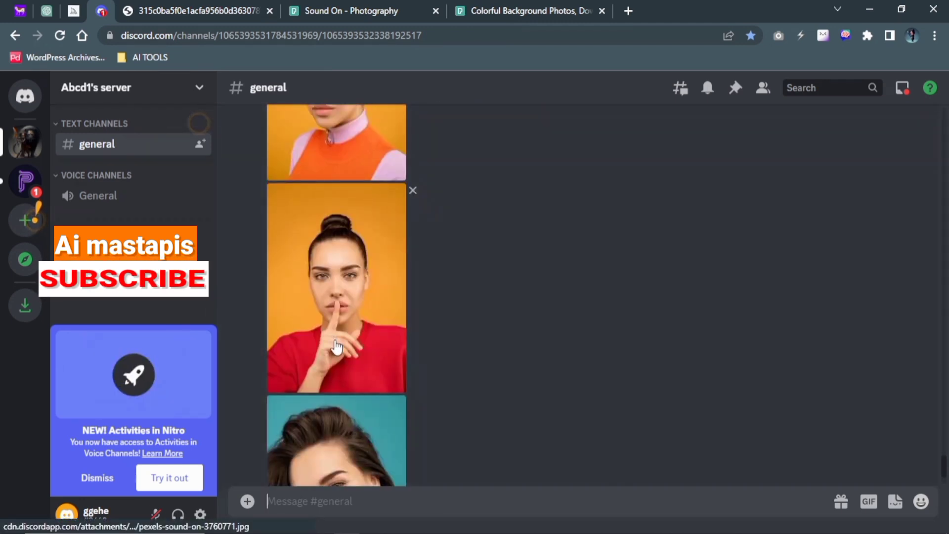
scroll(334, 341, up, 5)
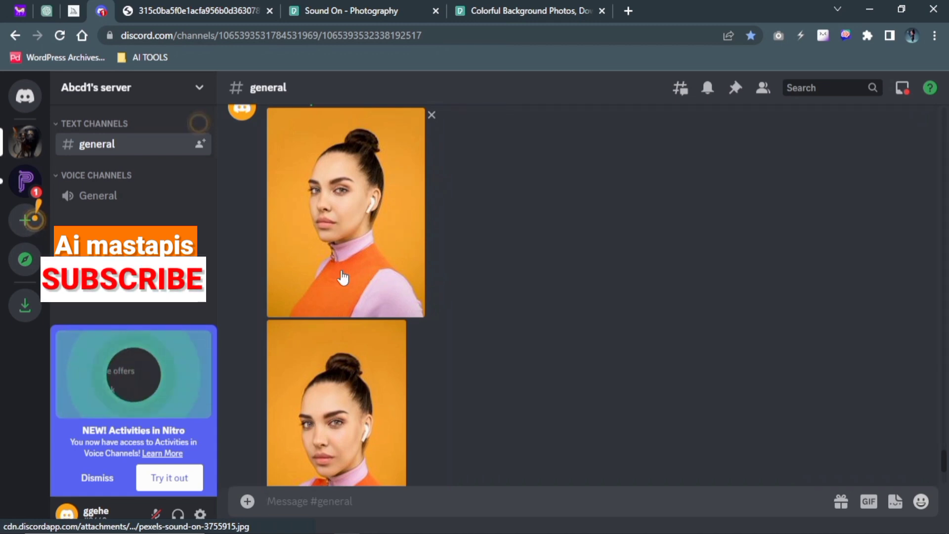
click(343, 278)
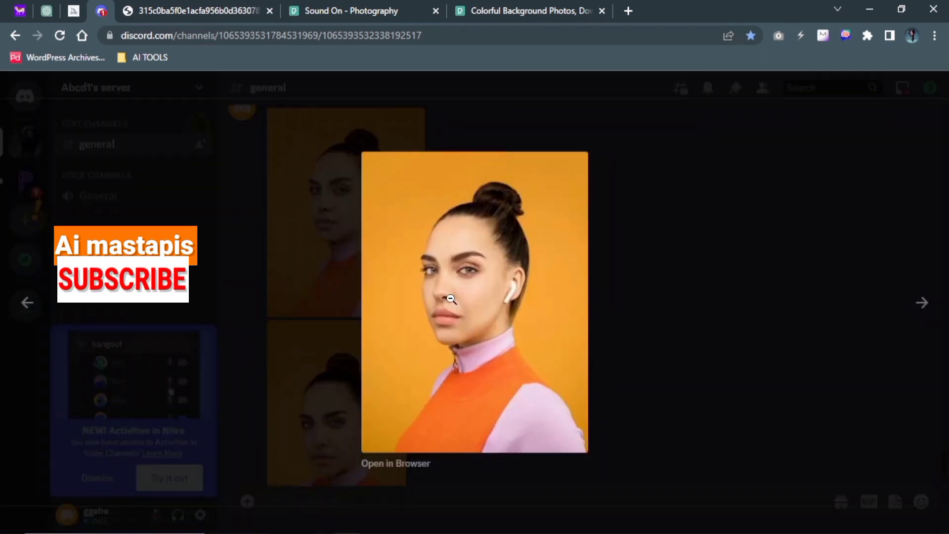
right_click(452, 303)
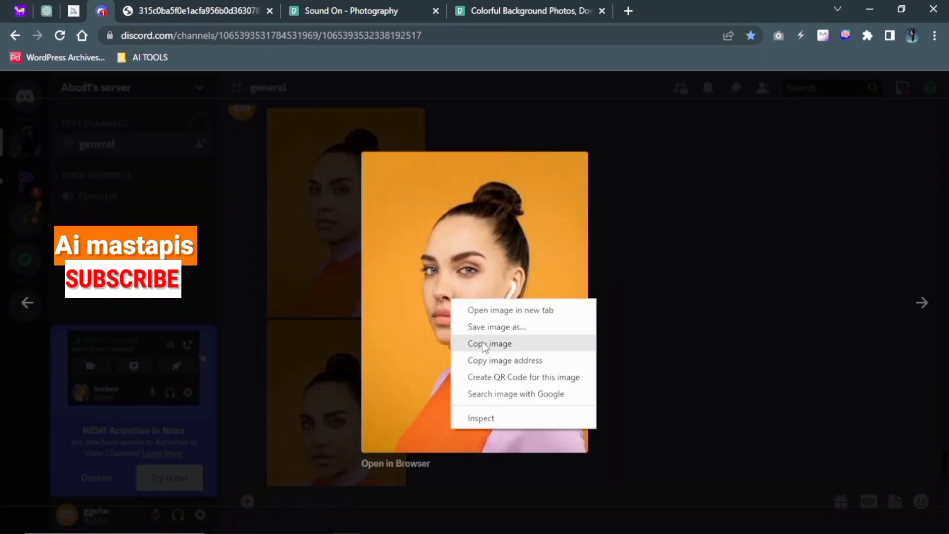
click(494, 361)
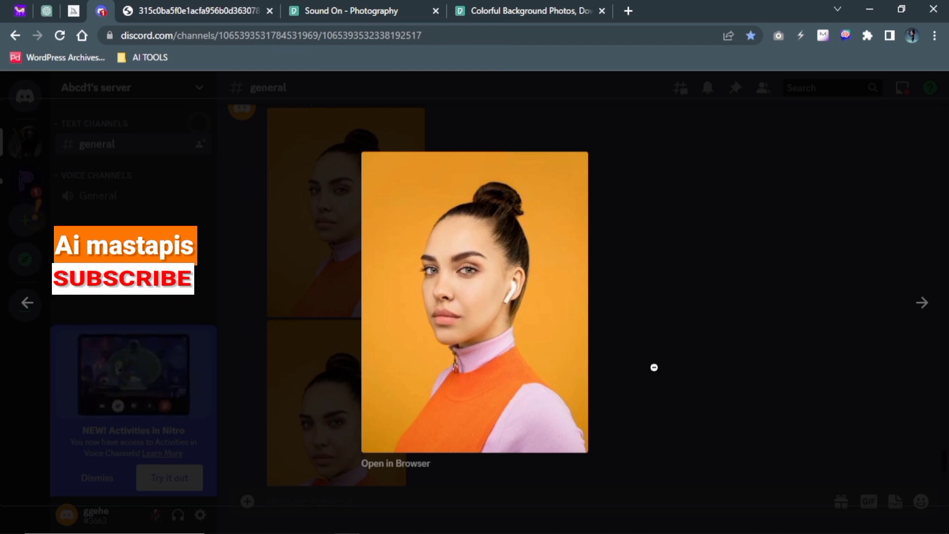
click(654, 367)
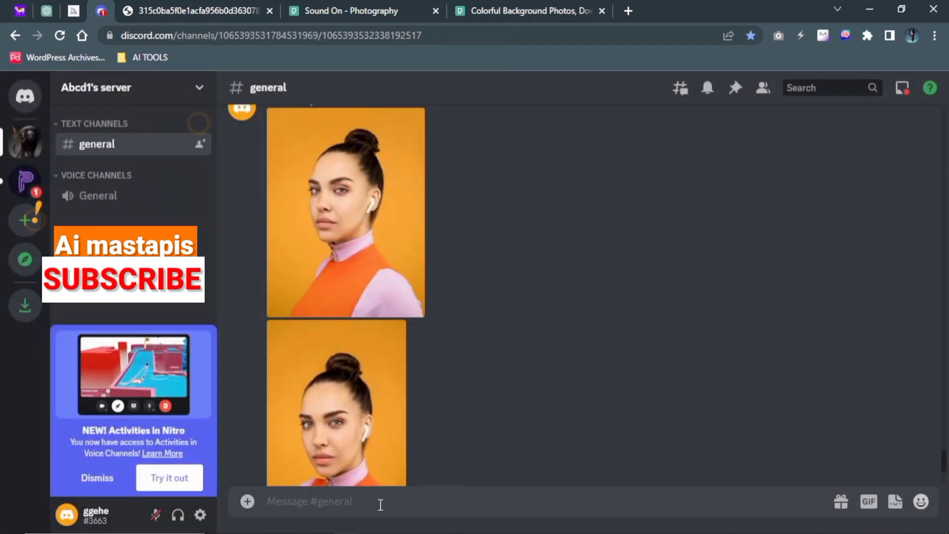
Start an /imagine command and paste the copied image address into its prompt
text(/)
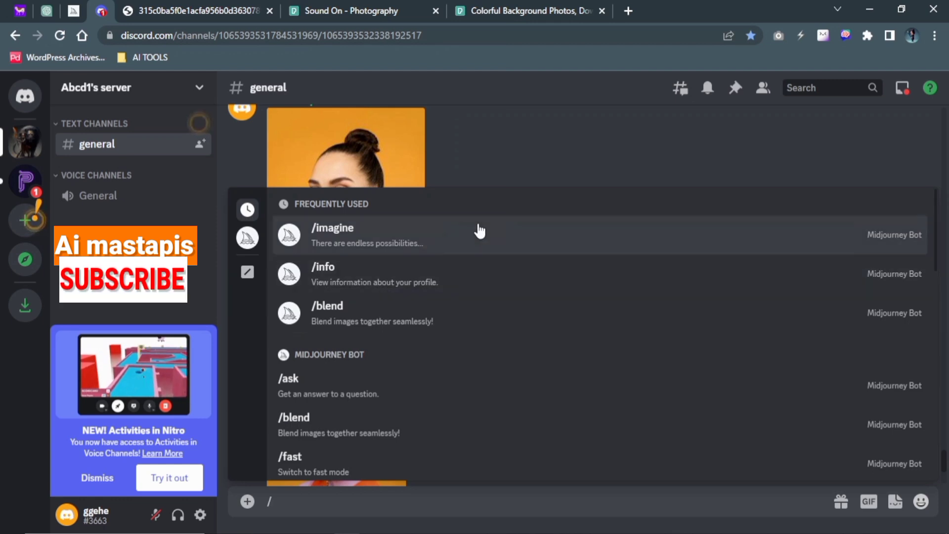
click(475, 237)
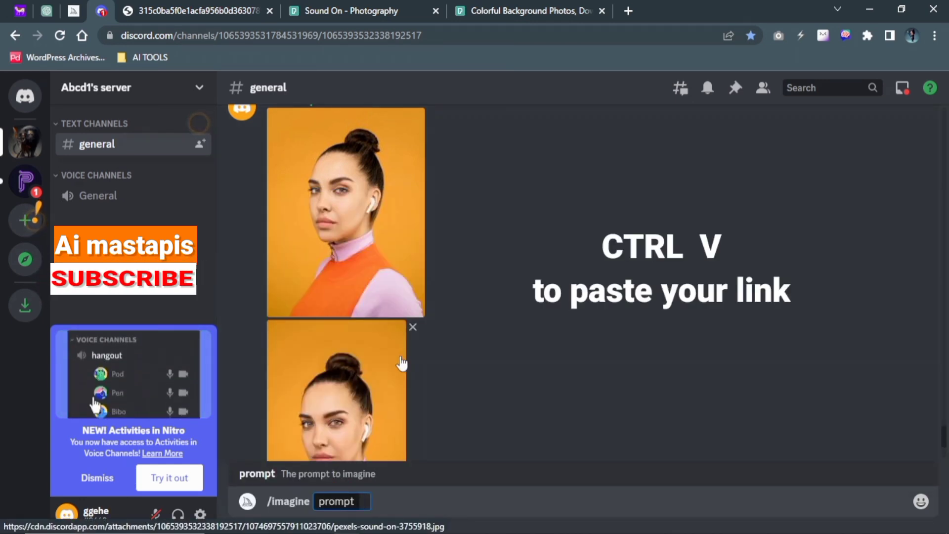
key(ctrl+v)
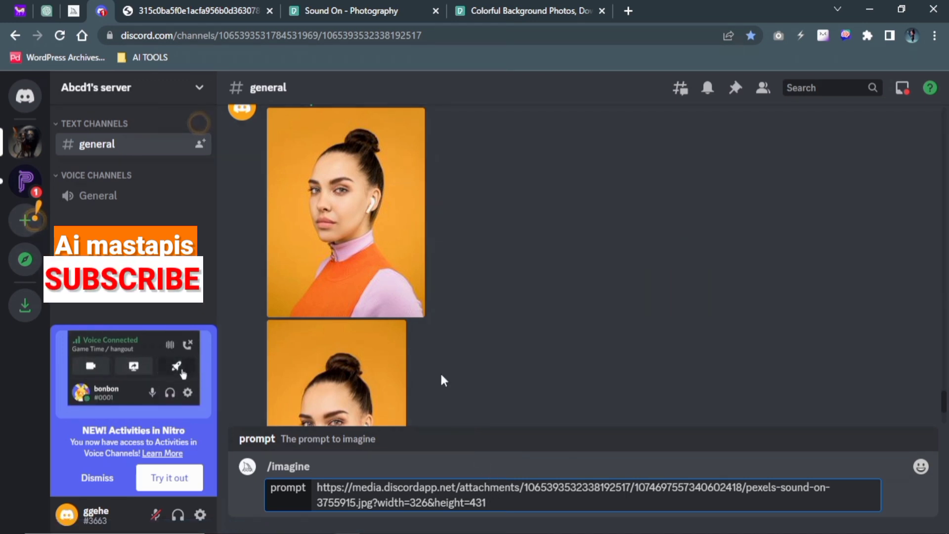
Add the image address of the second uploaded photo, pexels-sound-on-3755918.jpg, after the first link in the /imagine prompt
scroll(428, 353, up, 5)
scroll(428, 353, down, 5)
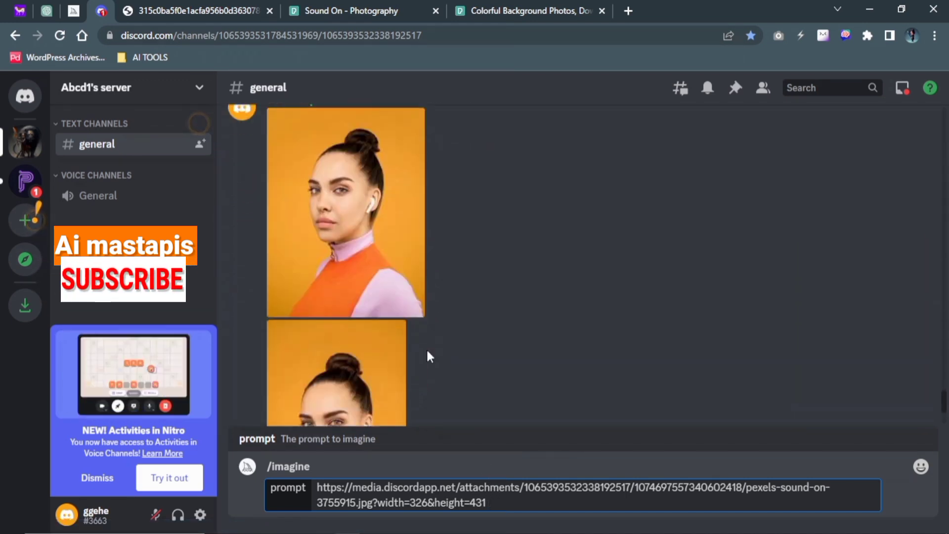
scroll(428, 355, down, 3)
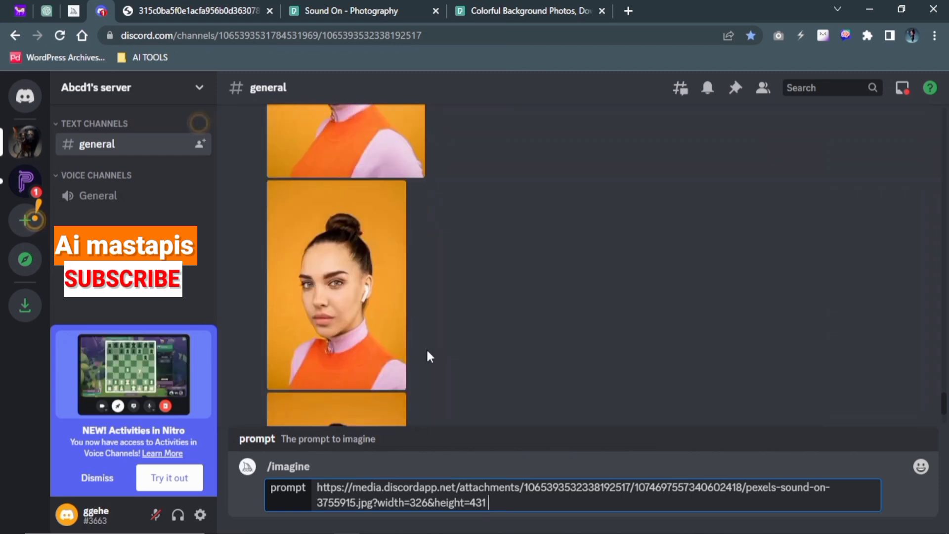
click(361, 328)
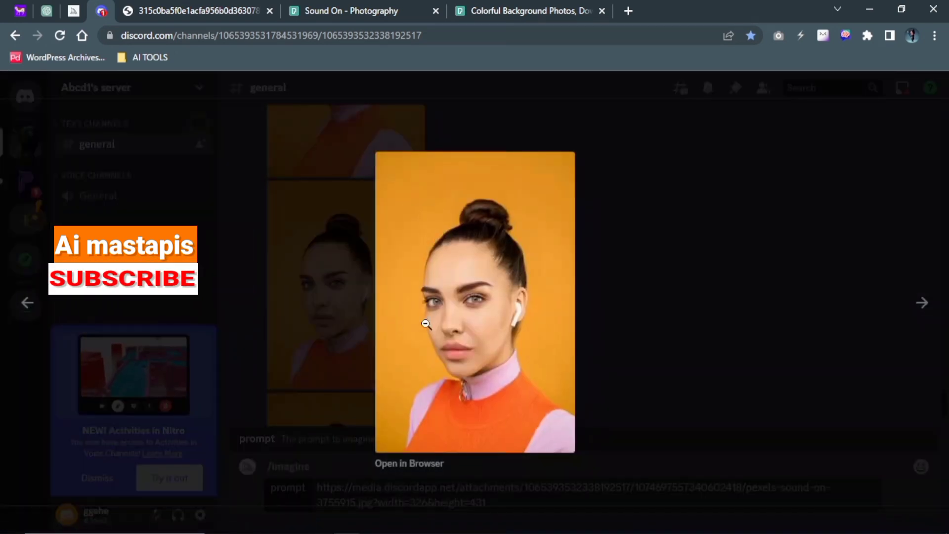
right_click(450, 324)
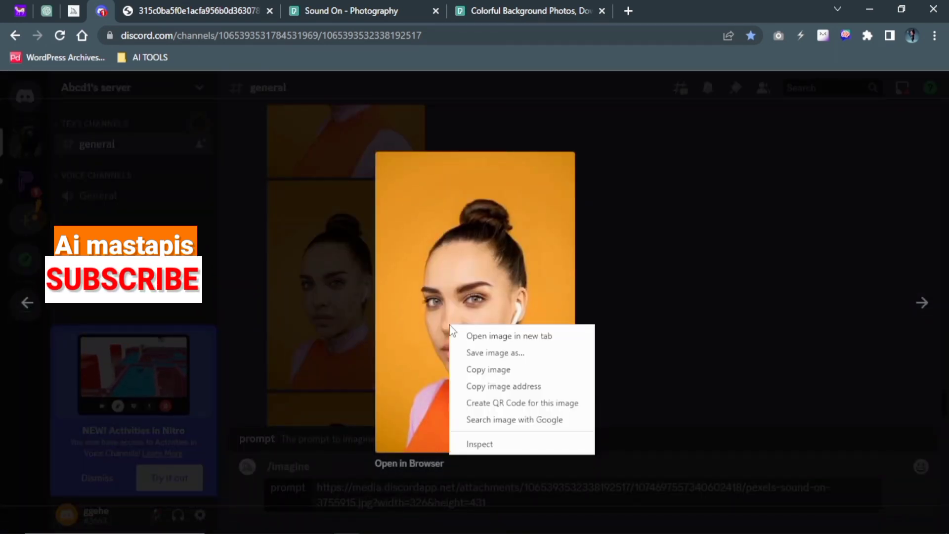
click(510, 388)
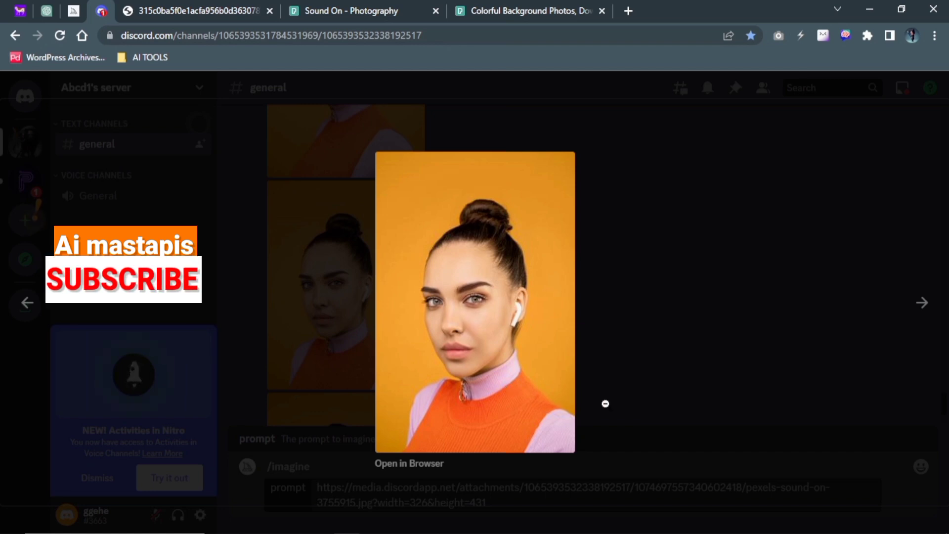
click(605, 403)
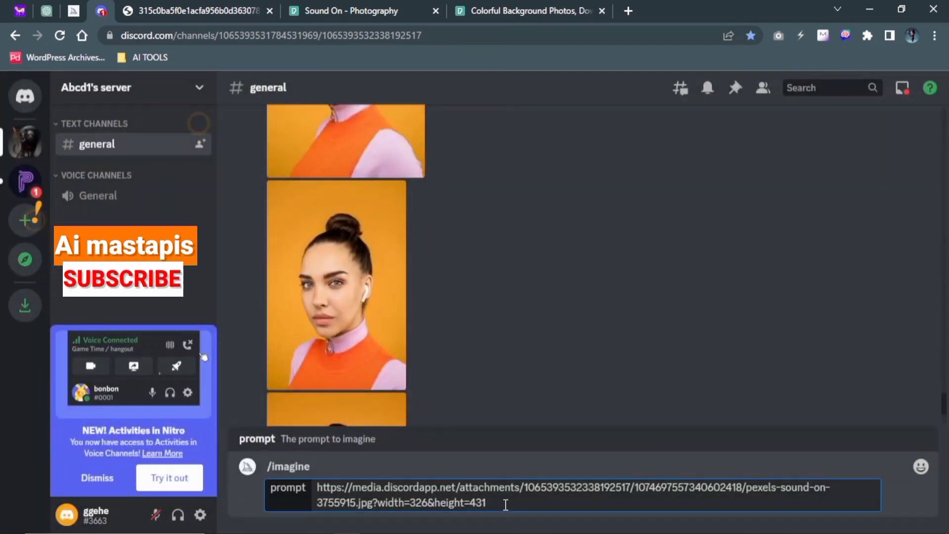
key(ctrl+v)
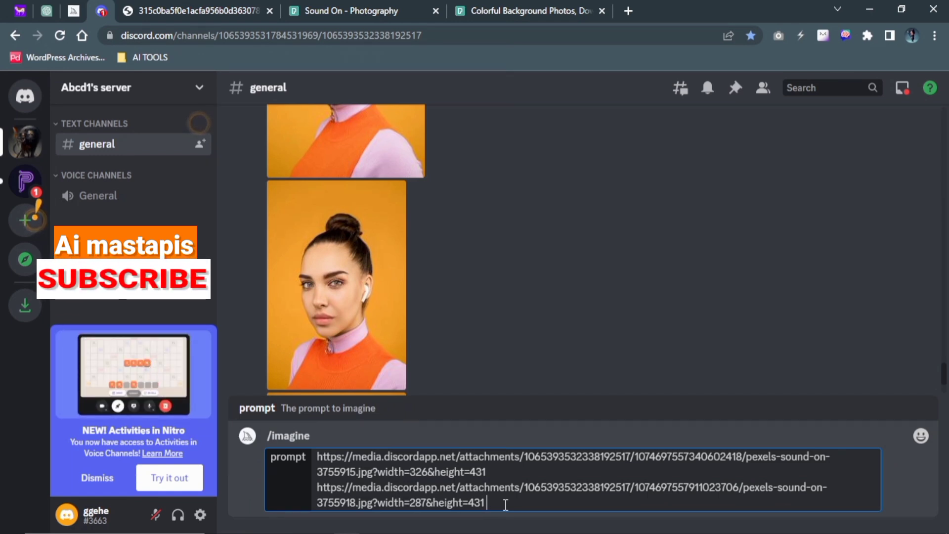
Switch to the Word document "_Mid journey prompts new" and copy the line "full body centered 2d cartoon comic book style --ar 2:3"
mouse_move(476, 527)
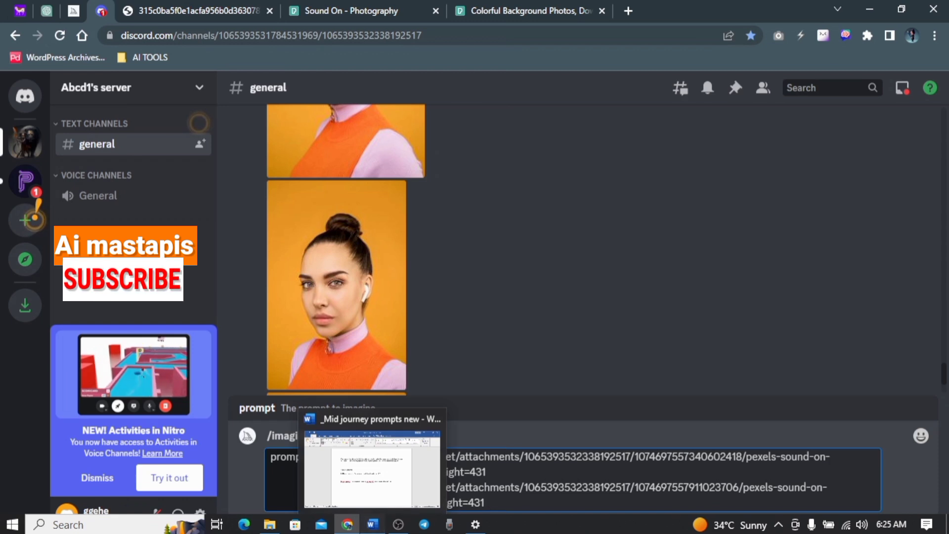
click(373, 524)
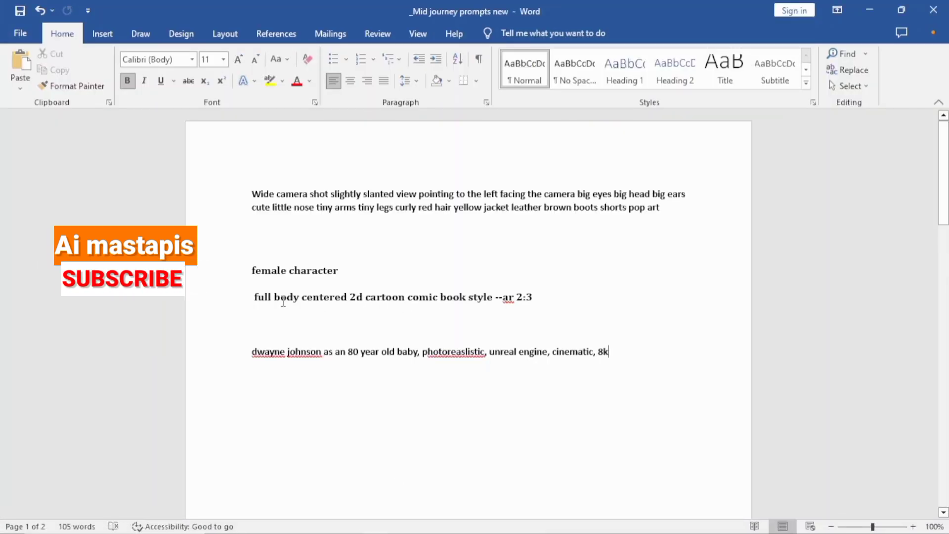
drag(418, 302, 586, 304)
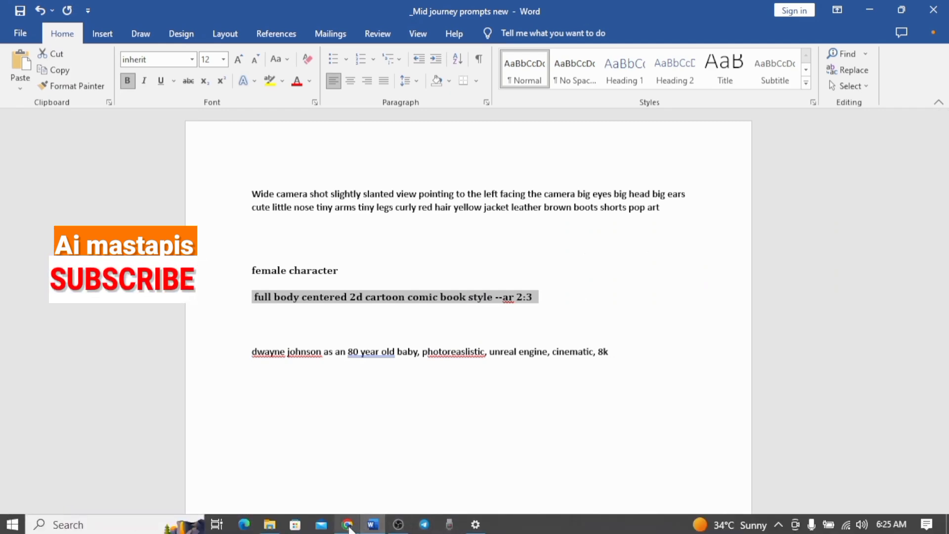
Return to Discord in Chrome, append "full body centered 2d cartoon comic book style --ar 2:3" after the two image links, and submit the prompt
click(348, 524)
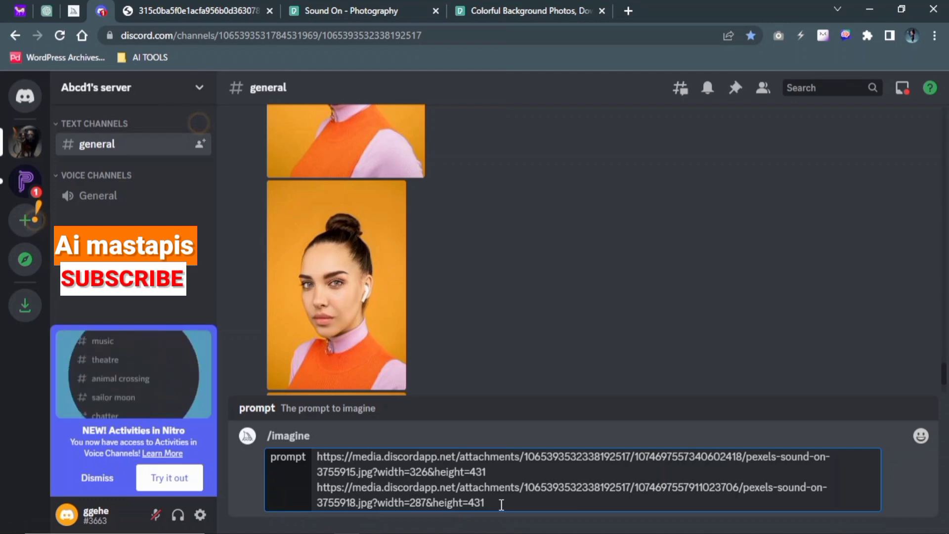
key(ctrl+v)
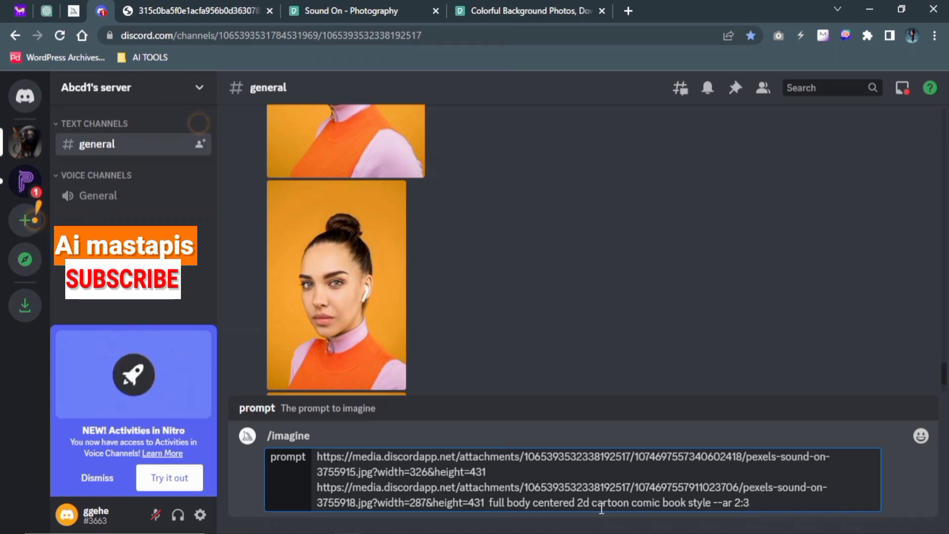
key(Return)
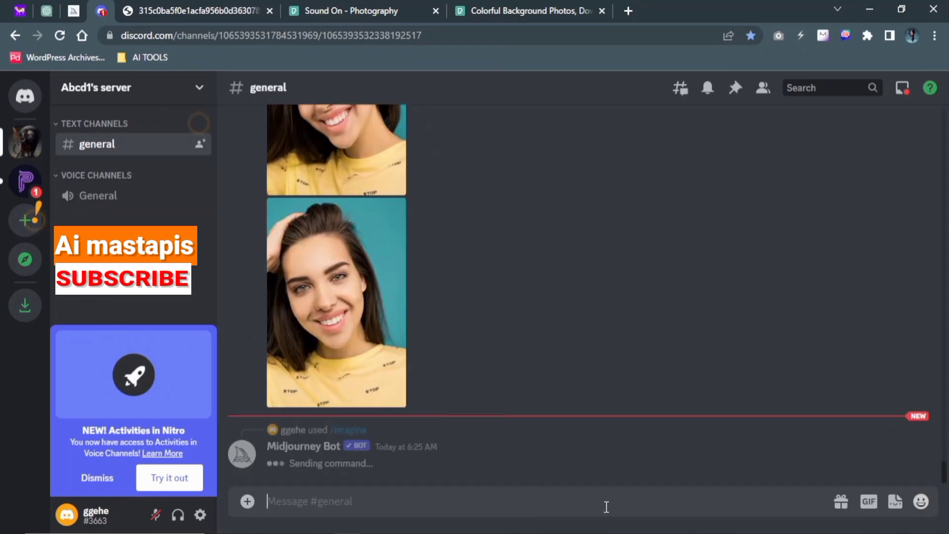
text(/)
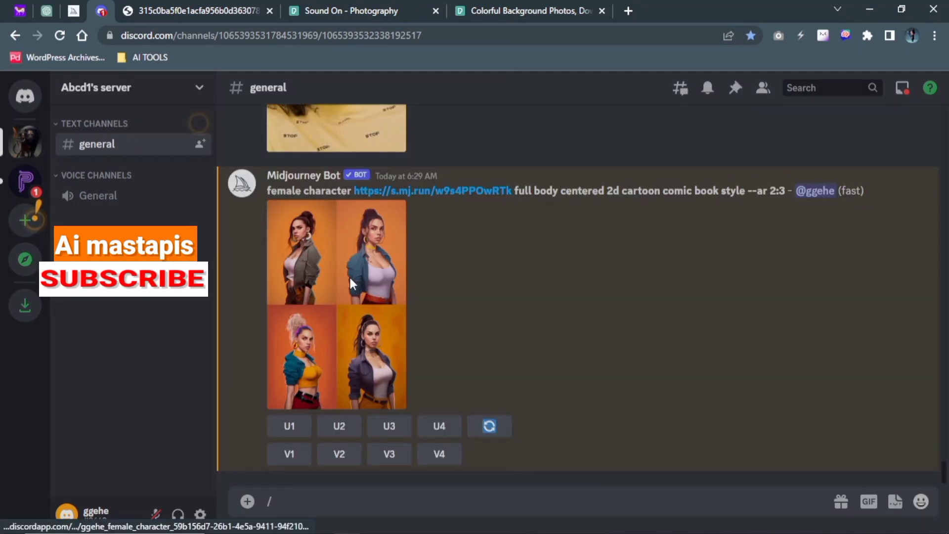
Open the generated female character image grid at full size in the browser and examine its variations
click(350, 277)
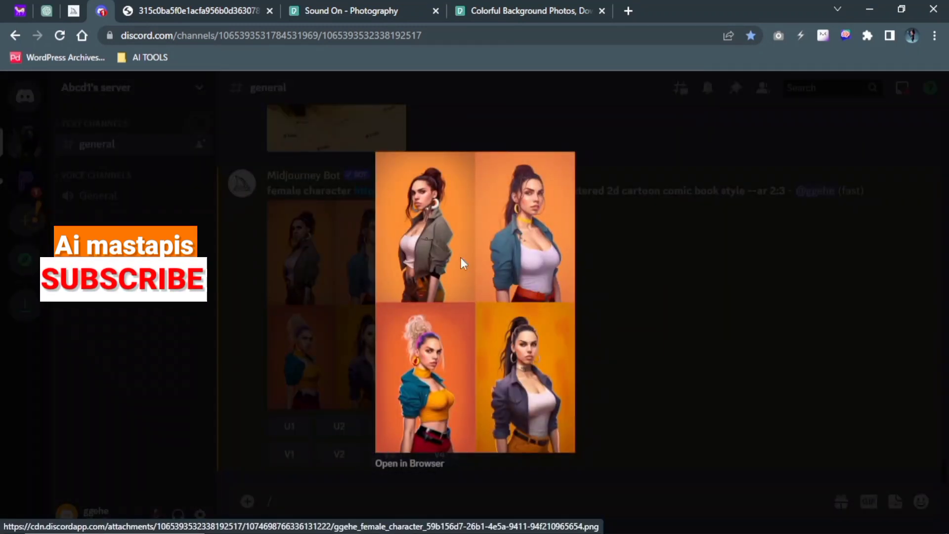
click(391, 463)
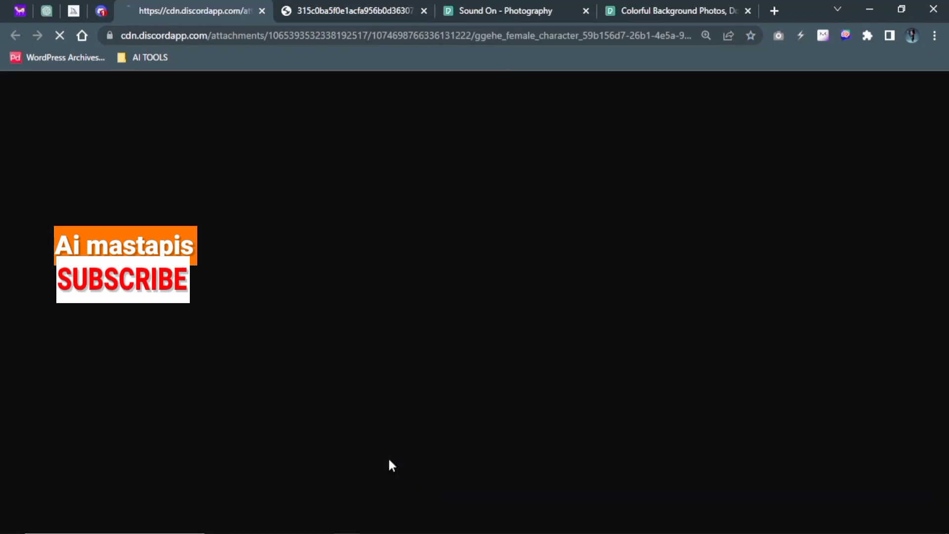
scroll(291, 395, down, 4)
scroll(291, 396, up, 4)
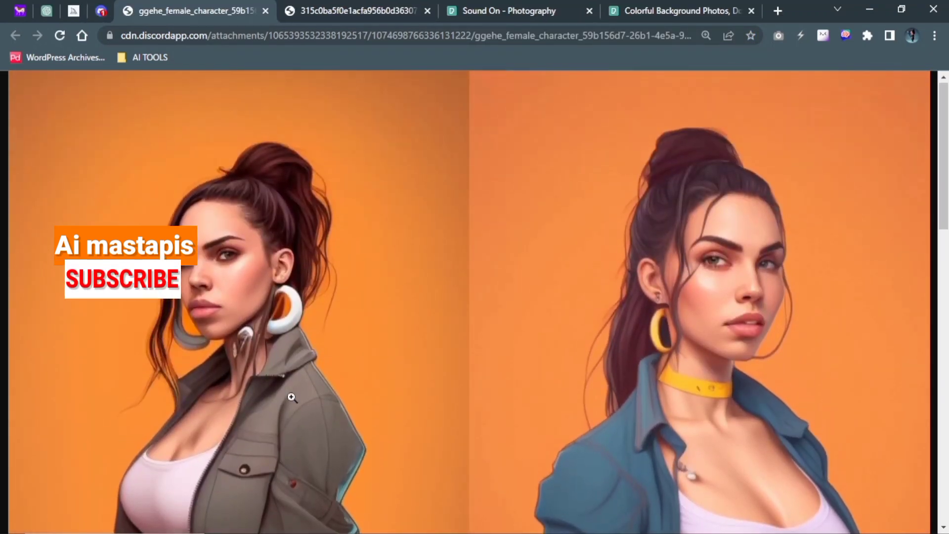
scroll(291, 397, down, 8)
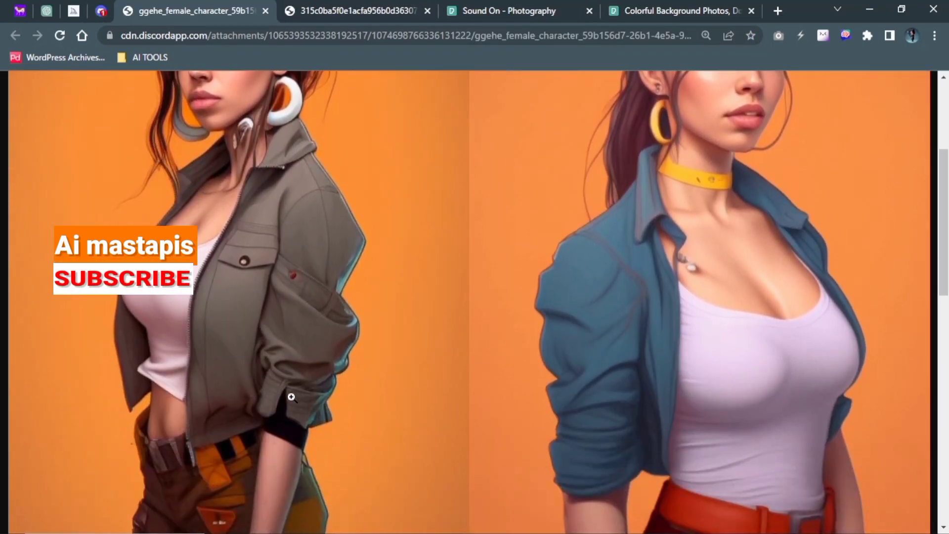
Compare the upper and lower rows of the full-size female character grid in detail
scroll(292, 397, down, 8)
scroll(292, 397, up, 5)
scroll(292, 397, down, 7)
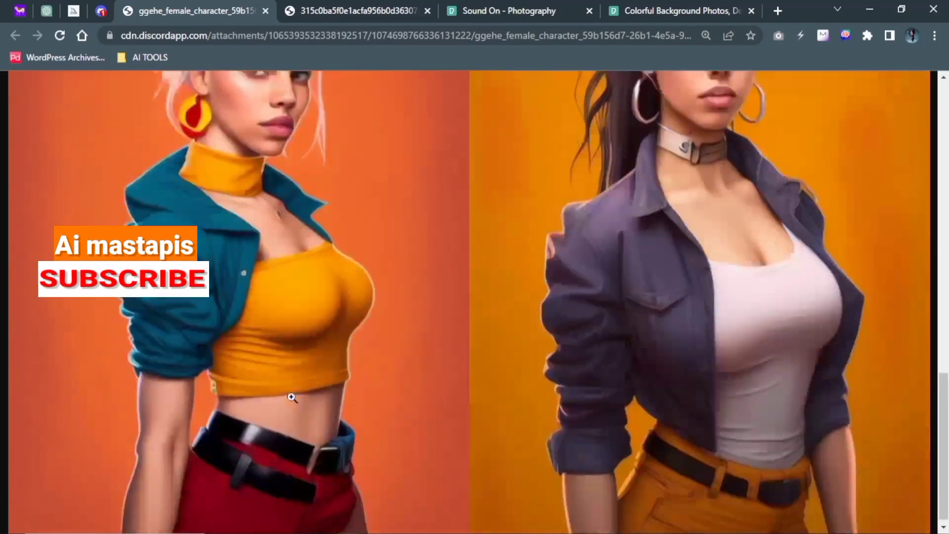
scroll(292, 397, up, 9)
scroll(291, 397, up, 10)
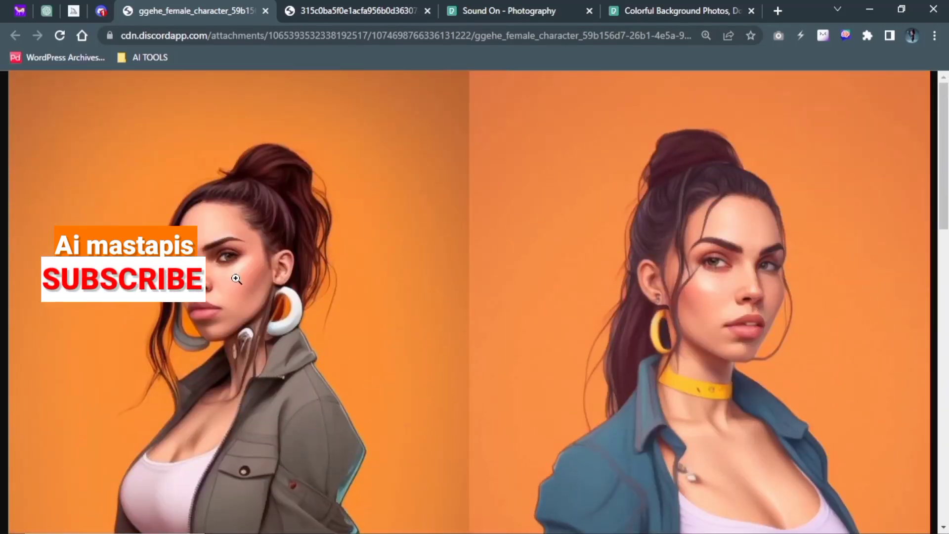
Return to the Discord general channel and copy the image address of the uploaded portrait of the smiling woman in the yellow shirt
key(ctrl+shift+Tab)
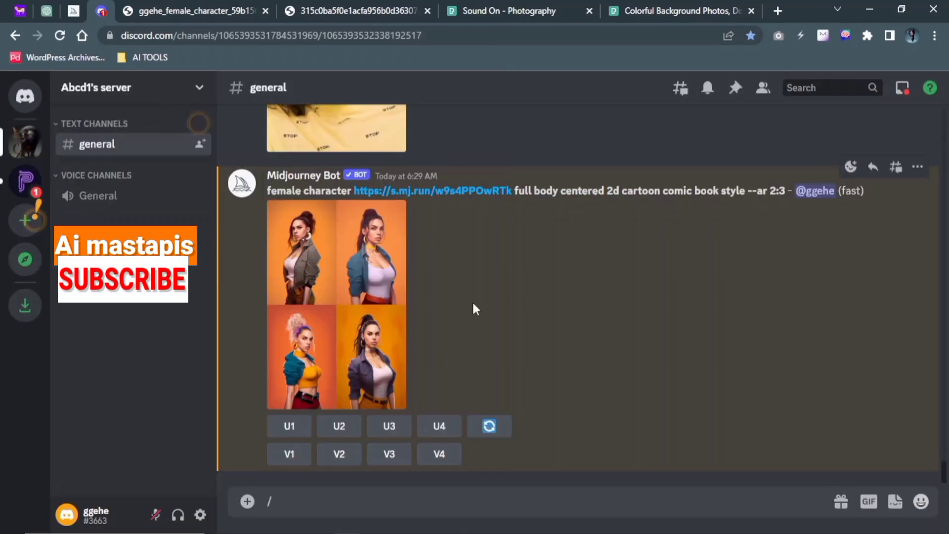
scroll(465, 298, up, 3)
scroll(460, 396, down, 3)
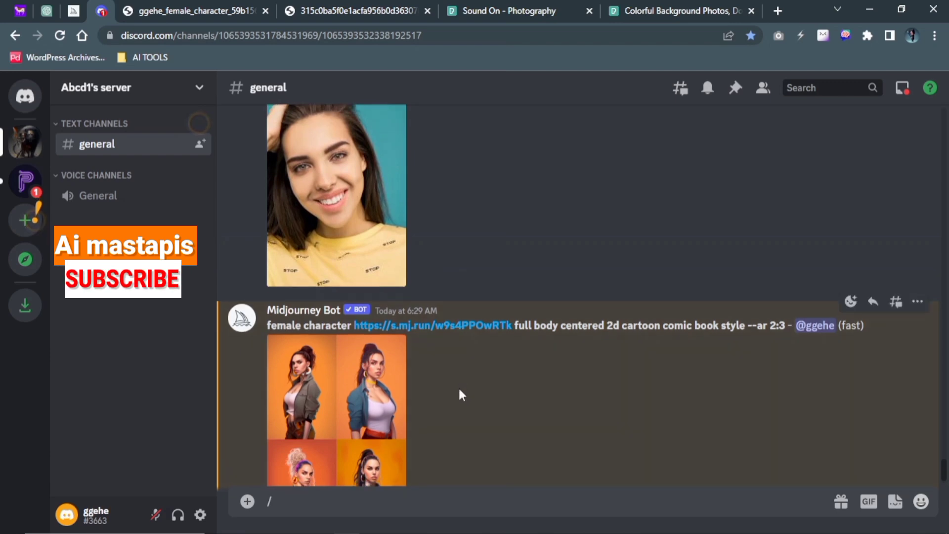
scroll(458, 383, up, 5)
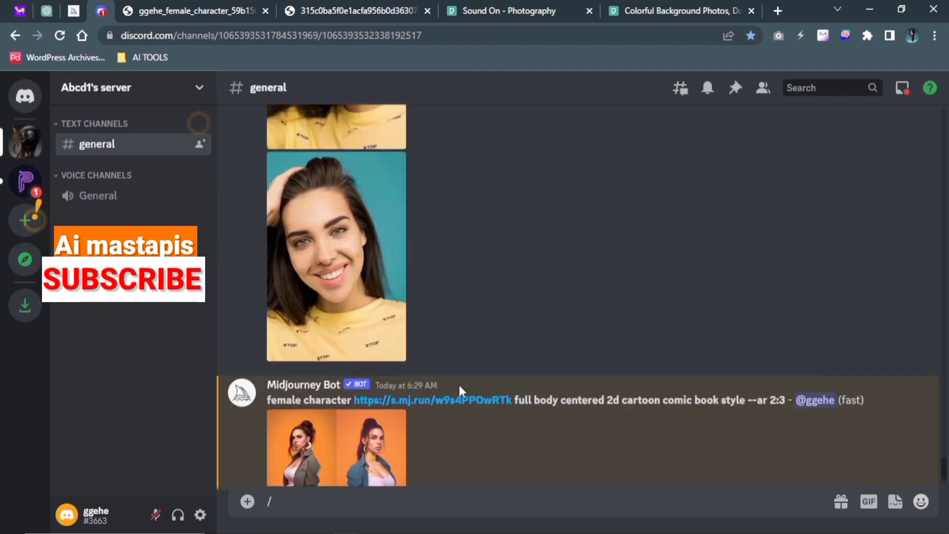
click(351, 279)
right_click(472, 288)
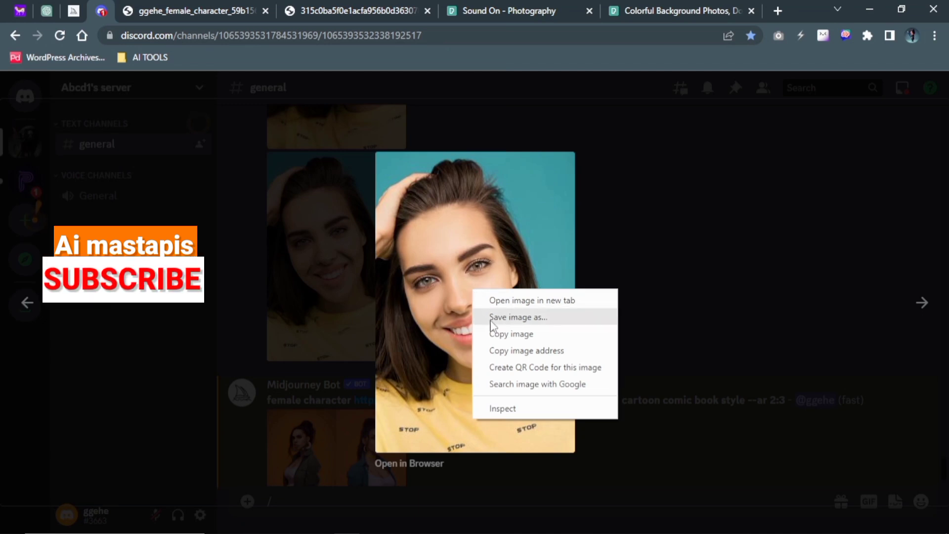
click(510, 352)
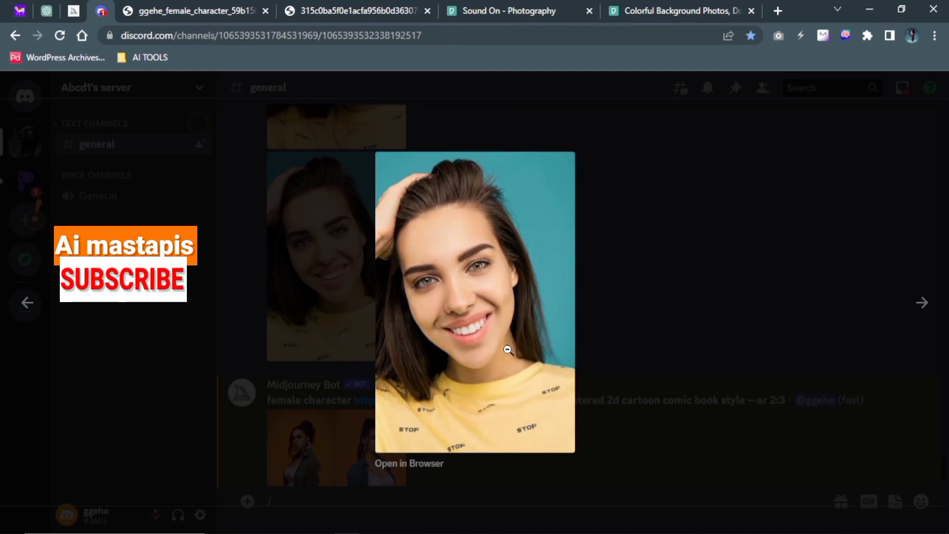
click(610, 459)
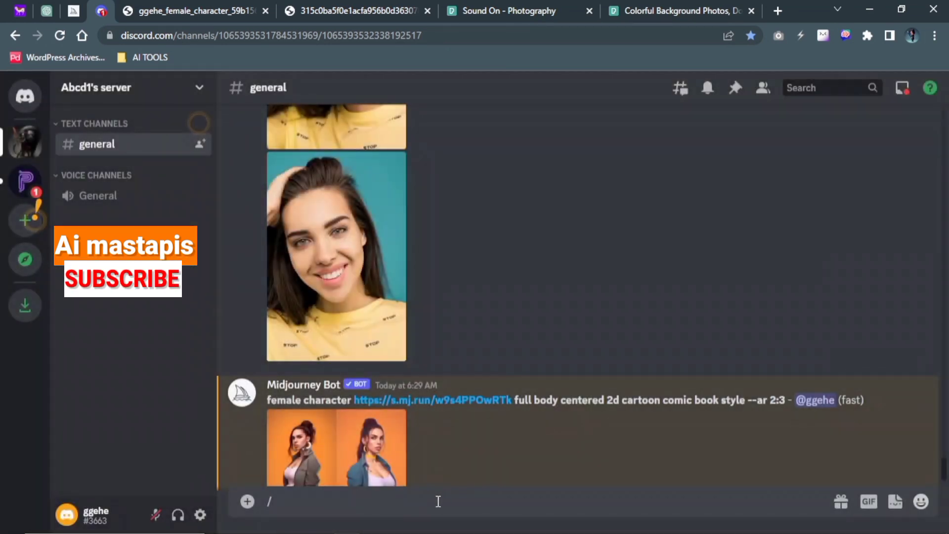
Submit a new /imagine prompt made of the copied portrait link followed by "cartoon --ar 2:3"
click(438, 501)
key(BackSpace)
text(/)
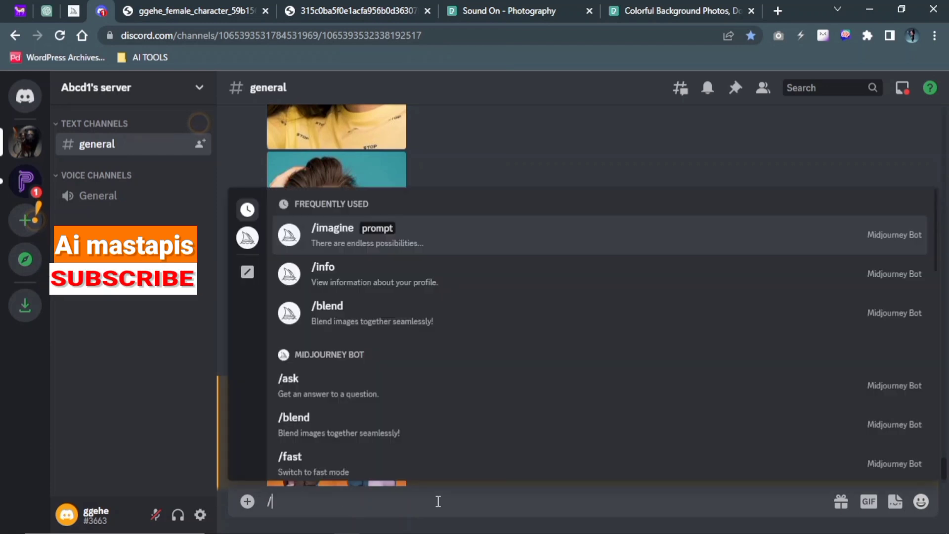
click(506, 243)
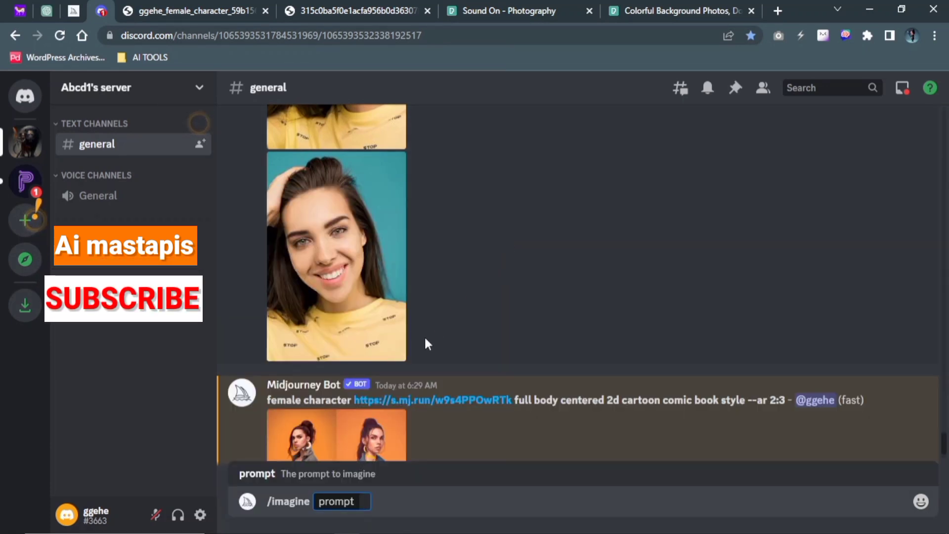
key(ctrl+v)
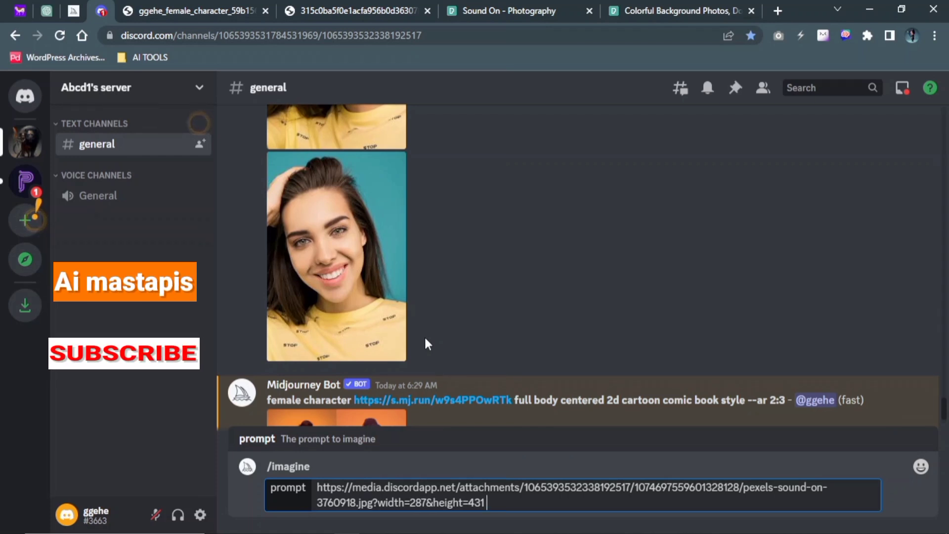
text(cart)
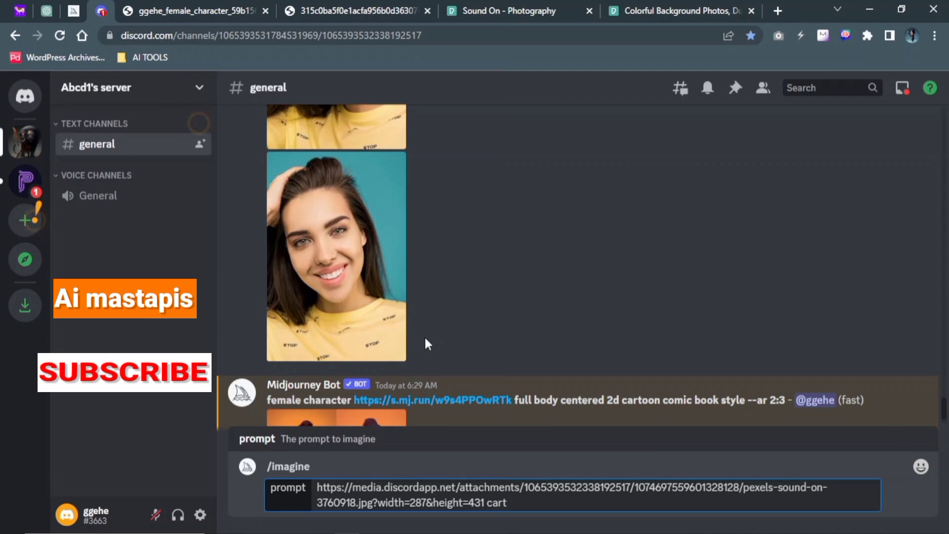
text(oon)
key(Return)
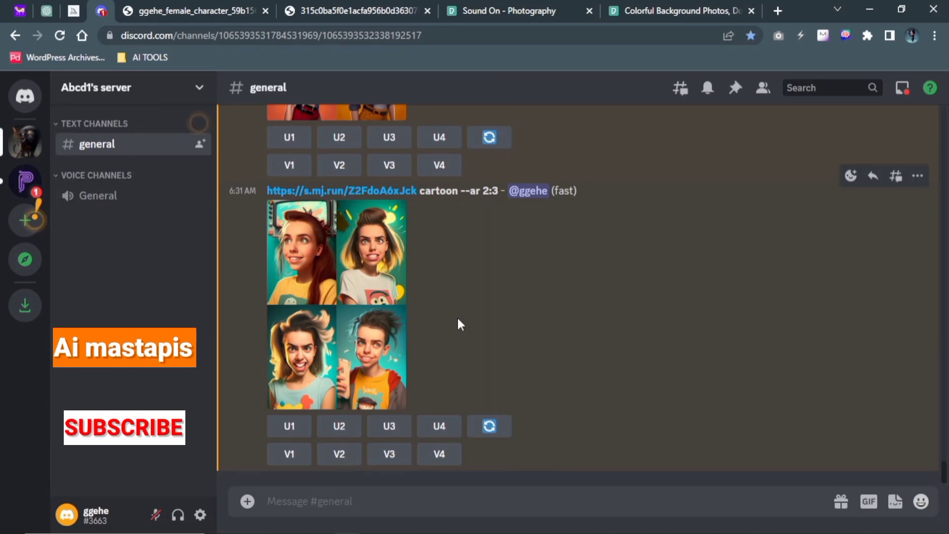
Compare the generated cartoon grid with the source portrait, and examine its four variations at full size in the browser
scroll(435, 314, up, 5)
scroll(435, 313, up, 2)
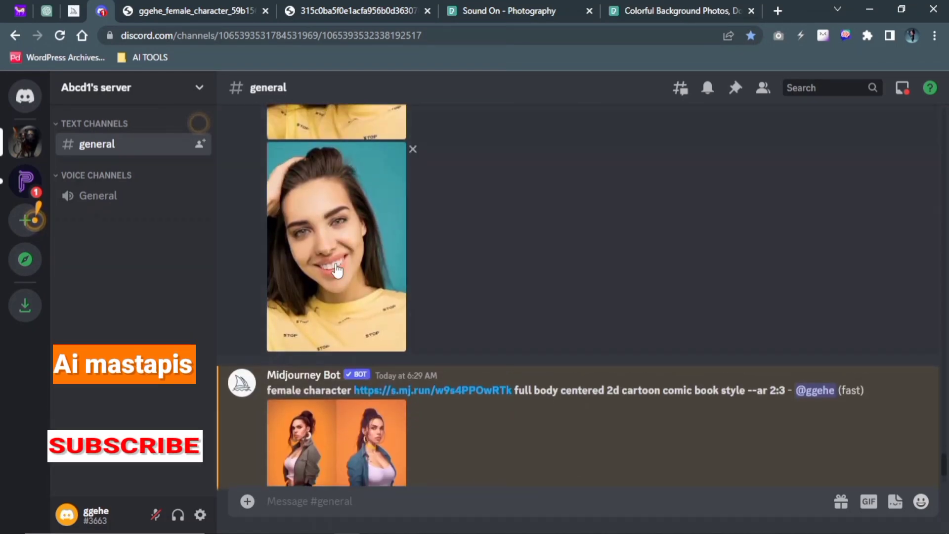
scroll(332, 267, down, 15)
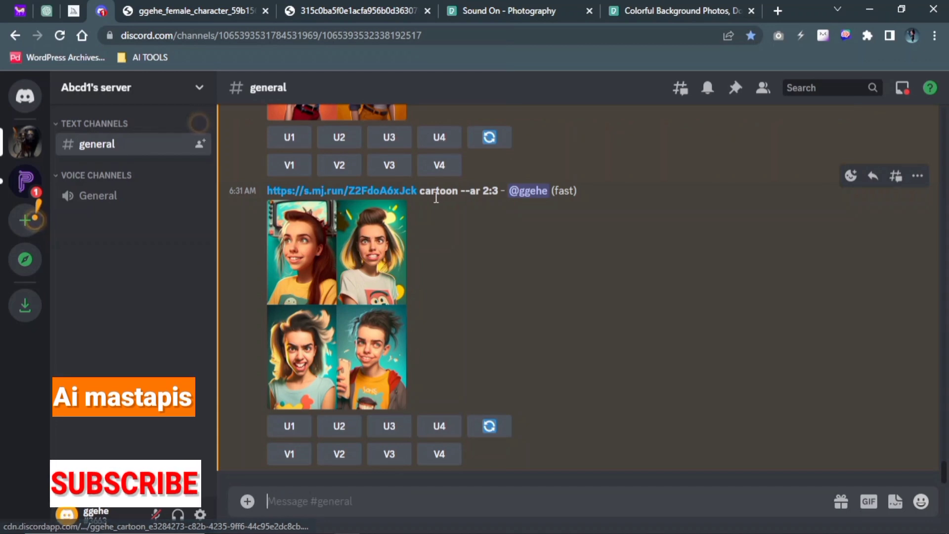
click(303, 291)
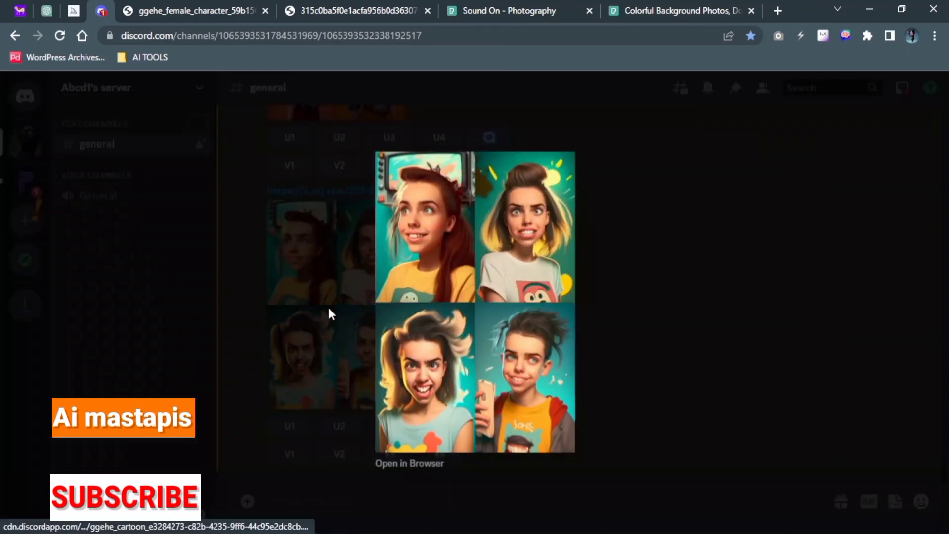
click(407, 465)
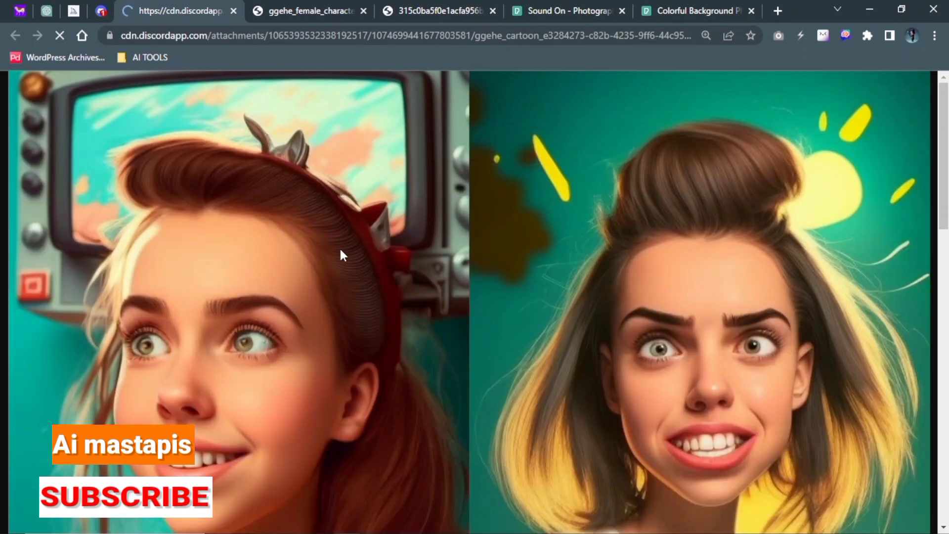
scroll(332, 269, down, 7)
scroll(333, 273, down, 9)
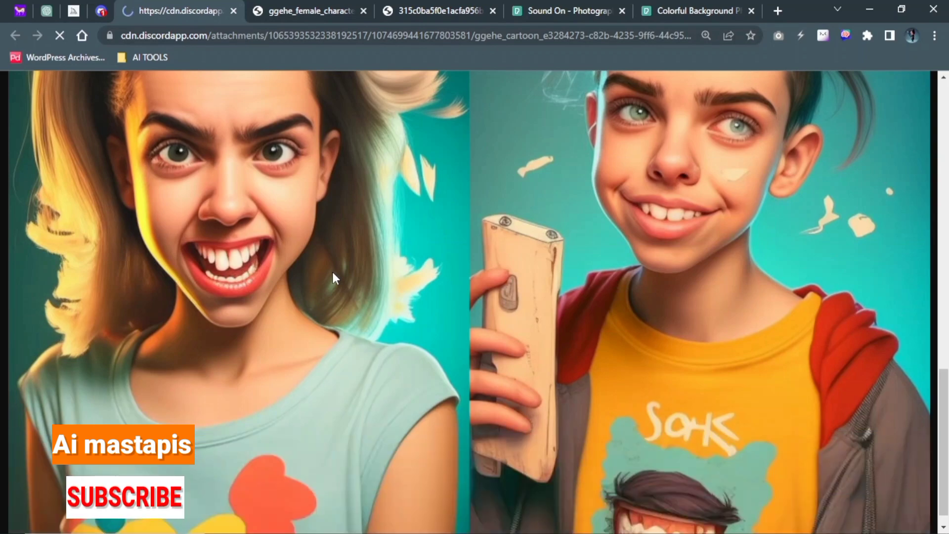
scroll(332, 272, up, 6)
scroll(676, 418, down, 3)
scroll(676, 417, down, 2)
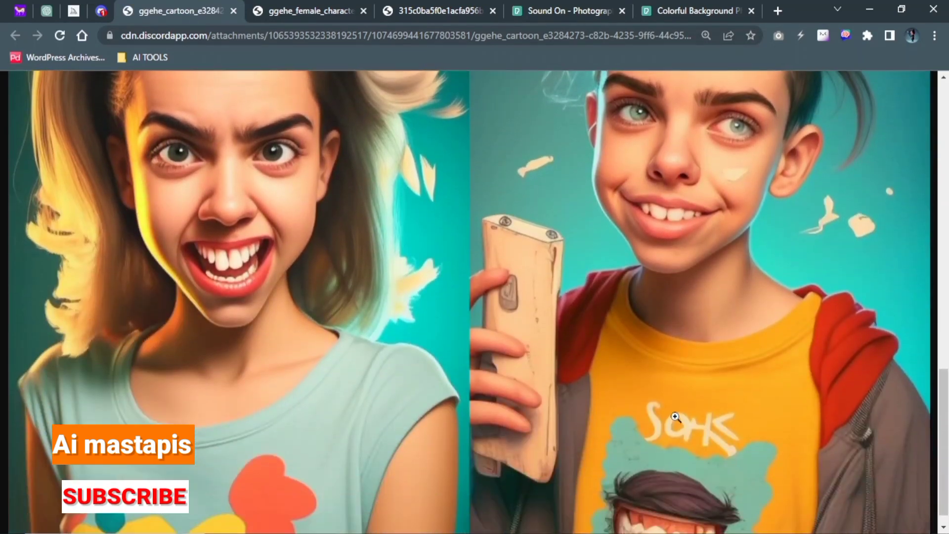
scroll(676, 418, up, 15)
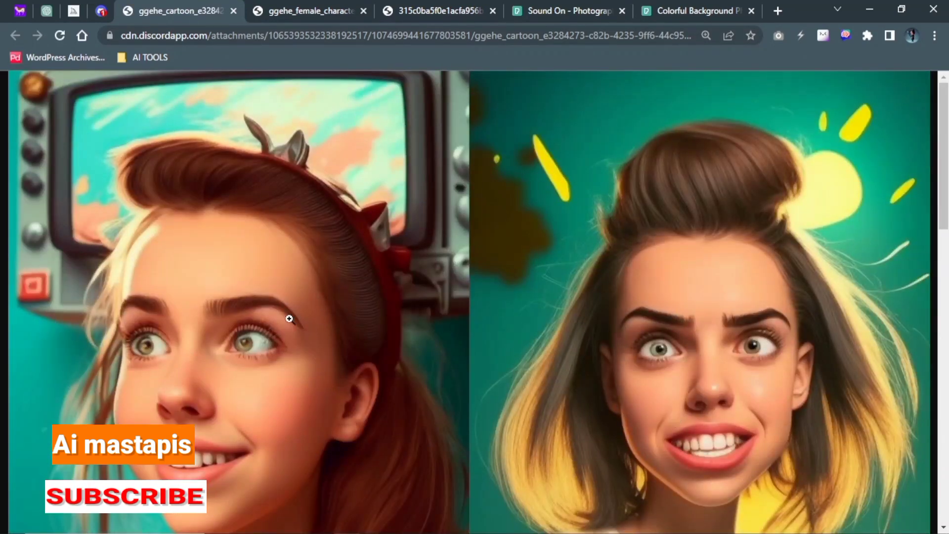
Switch to the browser tab with the Dwayne Johnson gym photo and copy its image address
key(ctrl+shift+Tab)
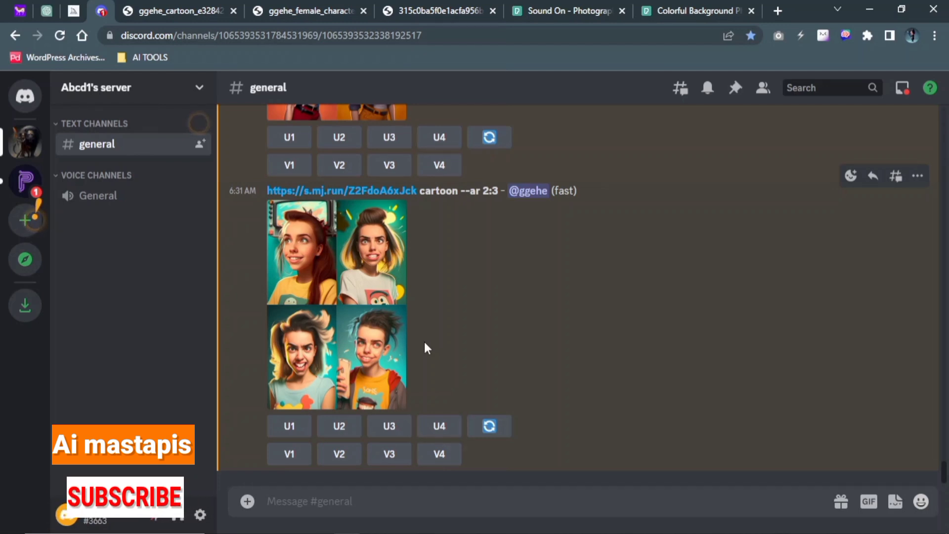
click(181, 8)
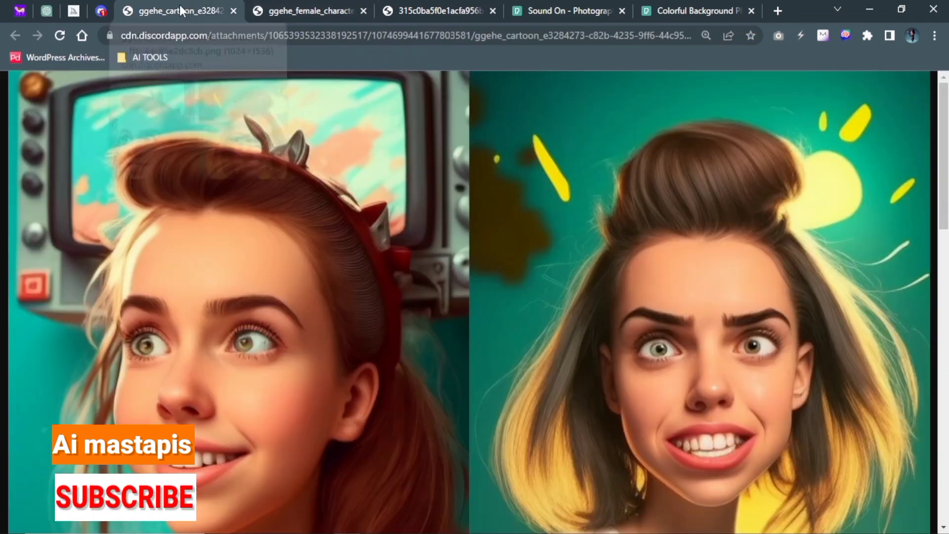
click(352, 6)
click(399, 6)
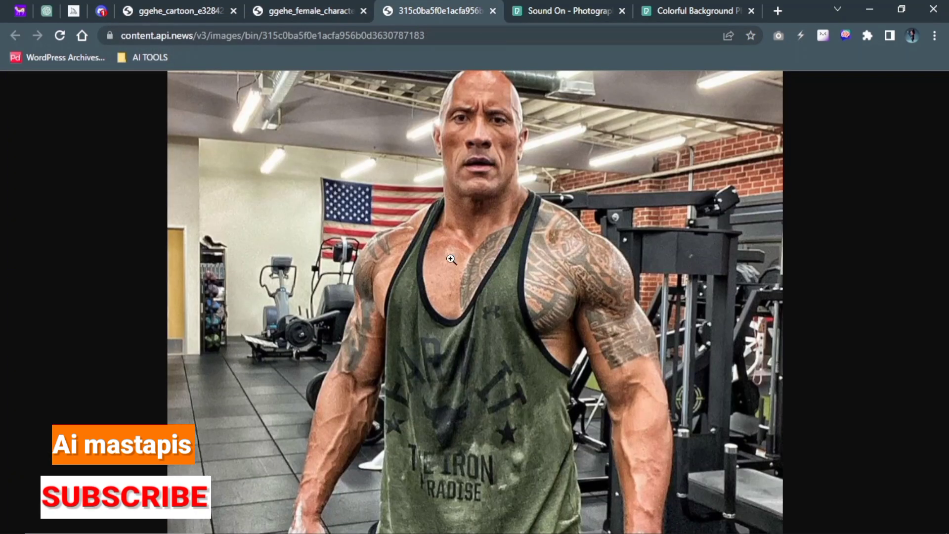
click(371, 211)
right_click(255, 212)
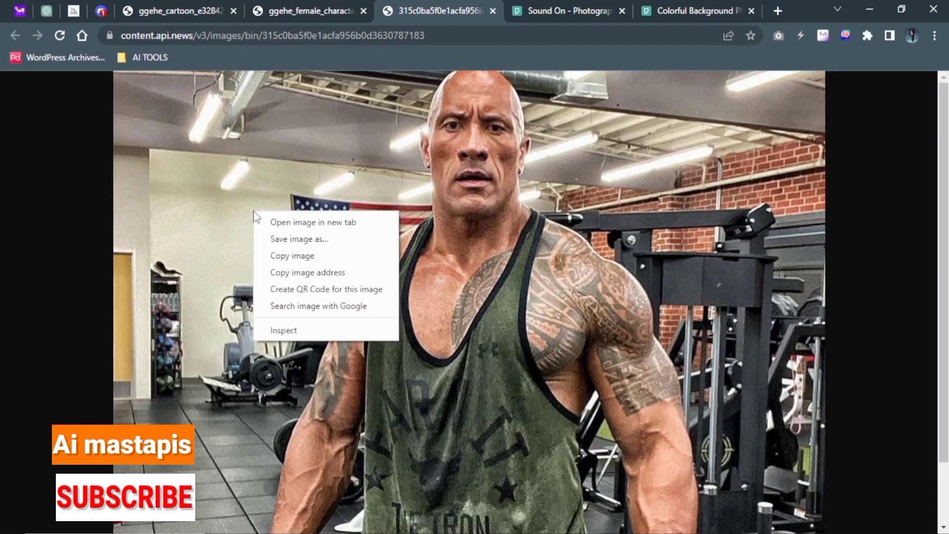
click(308, 273)
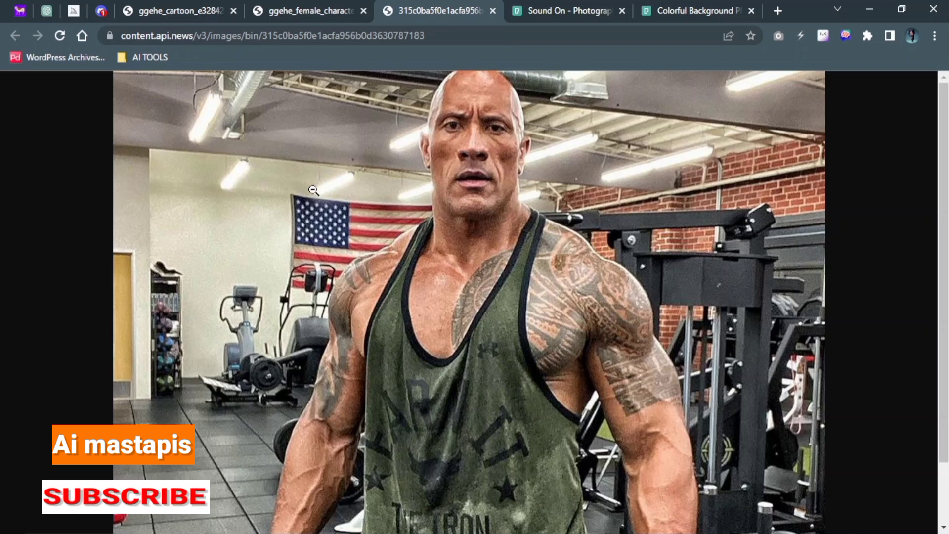
In Discord, submit an /imagine prompt with the copied link and "dwayne johnson as an 80 year old baby, photoreaslistic, unreal engine, cinematic, 8k"
click(102, 11)
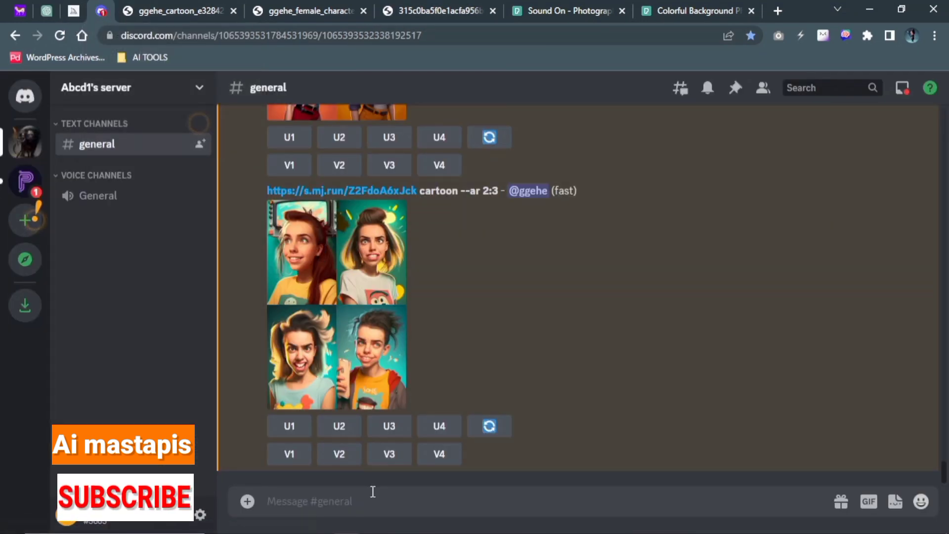
text(/)
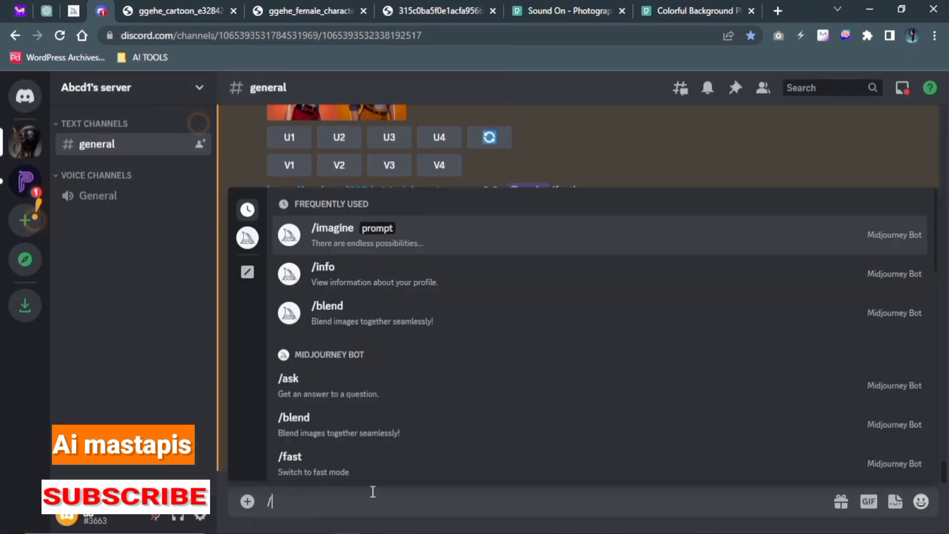
click(436, 243)
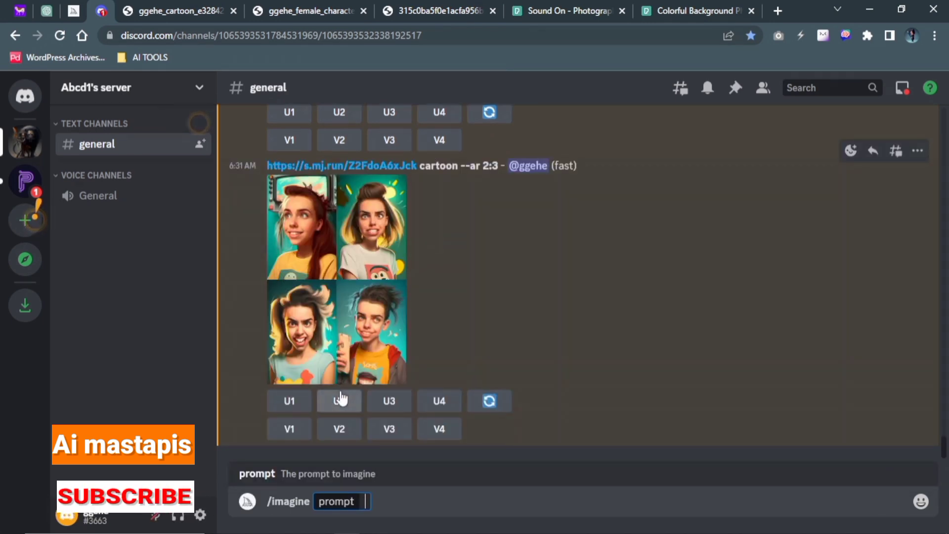
key(ctrl+v)
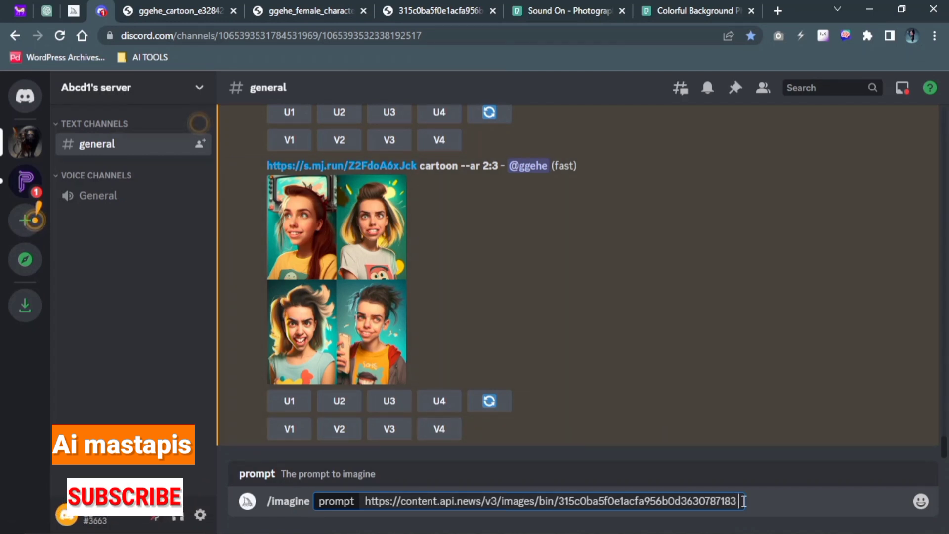
key(ctrl+v)
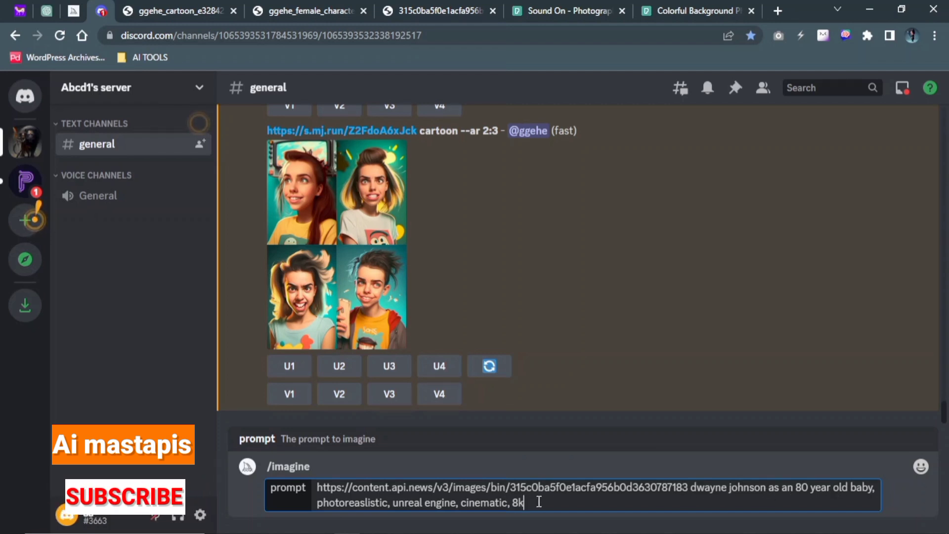
key(Return)
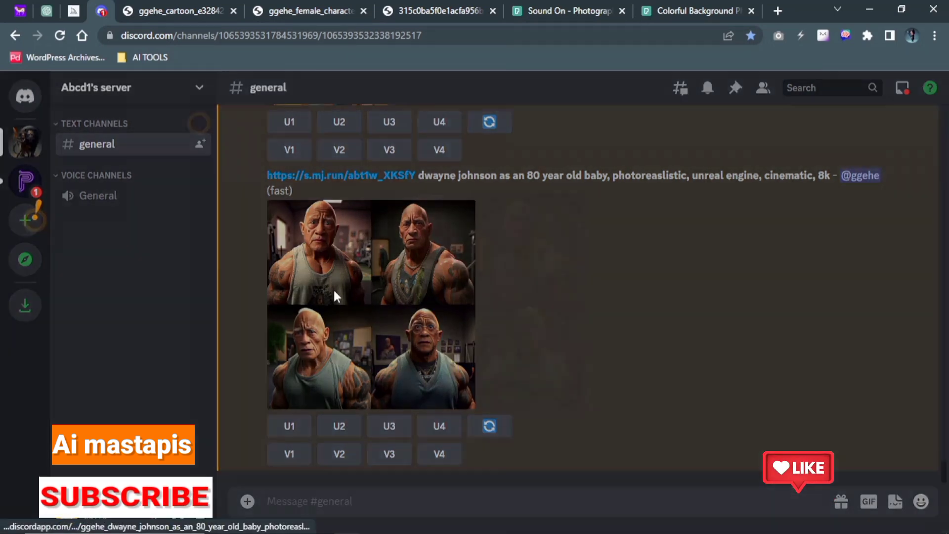
Open the generated Dwayne Johnson image grid at full size in the browser and examine its variations
click(333, 288)
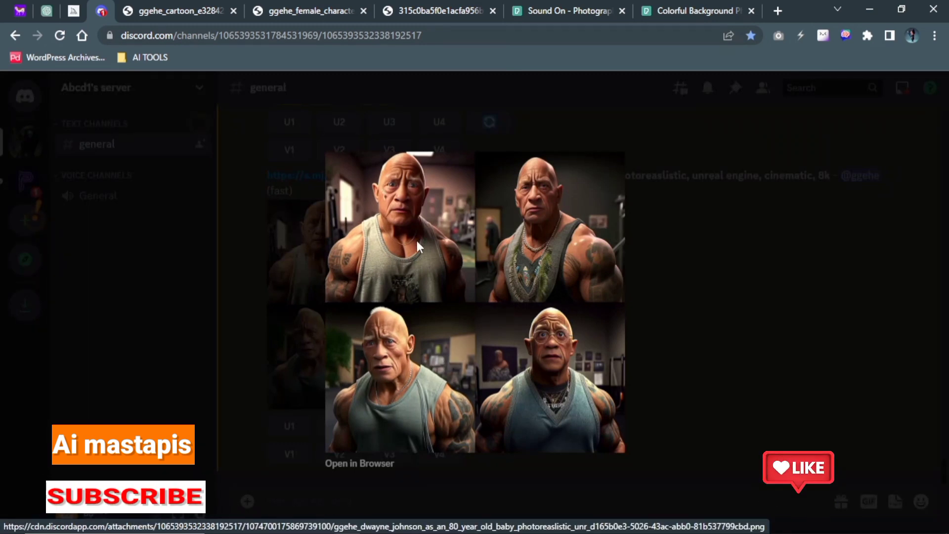
click(348, 464)
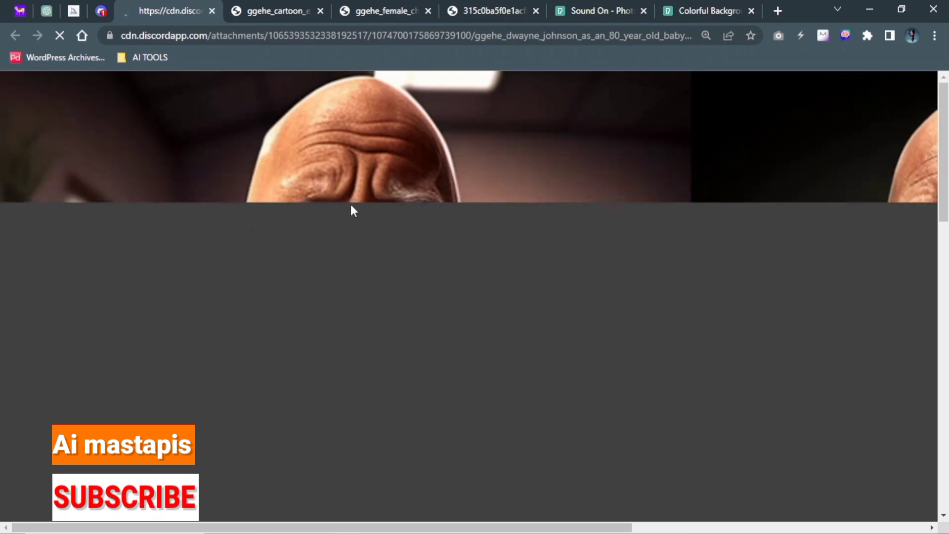
scroll(464, 209, down, 4)
scroll(464, 209, up, 3)
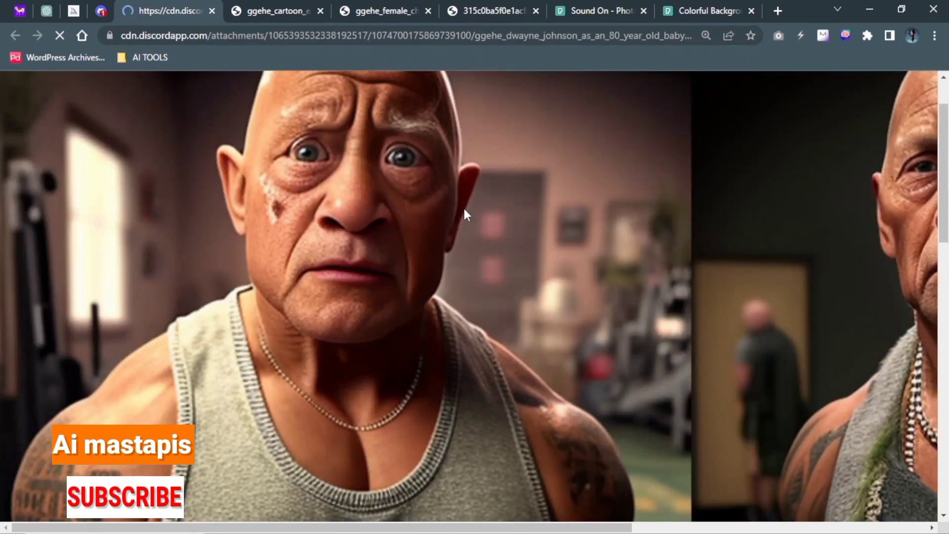
scroll(464, 209, down, 5)
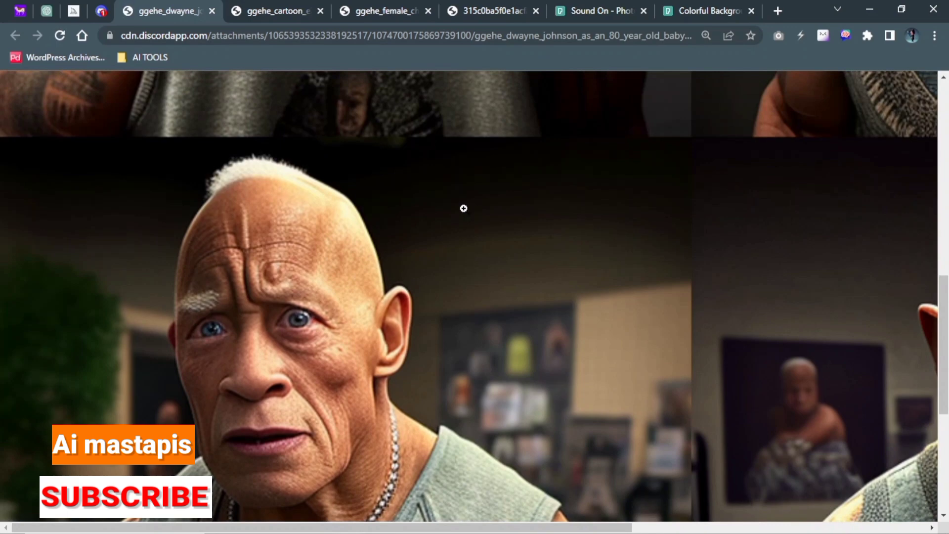
Inspect the Dwayne Johnson variations close up, comparing faces, clothing and tattoos between the upper and lower images, and return to the Discord channel
click(464, 206)
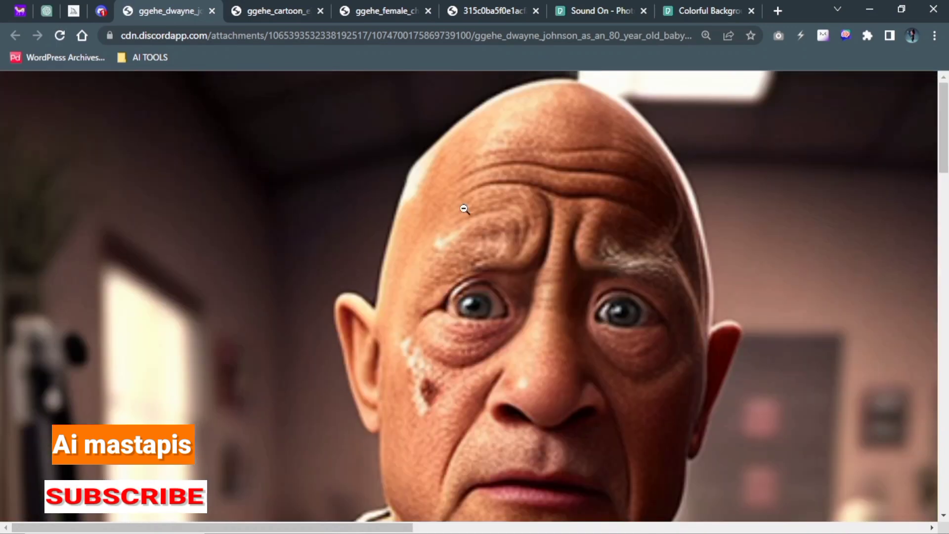
click(609, 209)
click(609, 208)
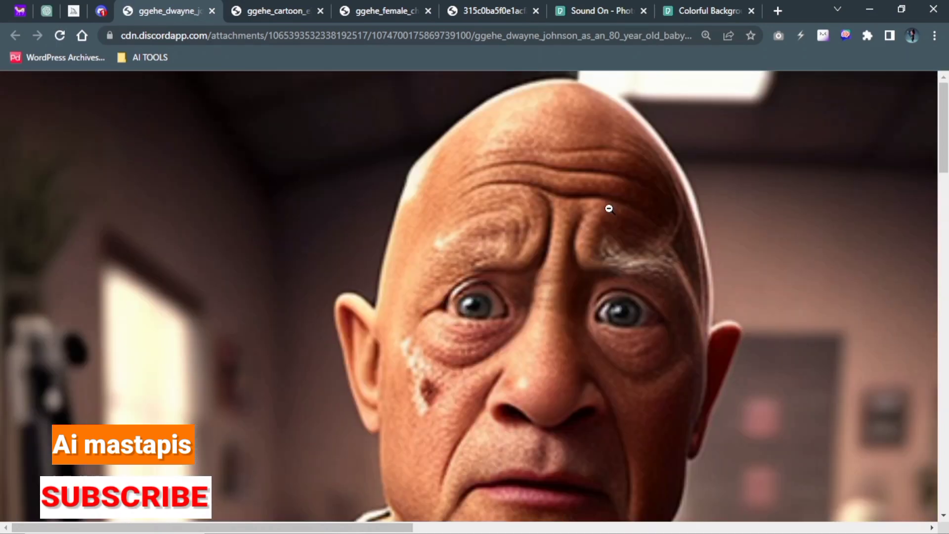
click(609, 208)
click(470, 229)
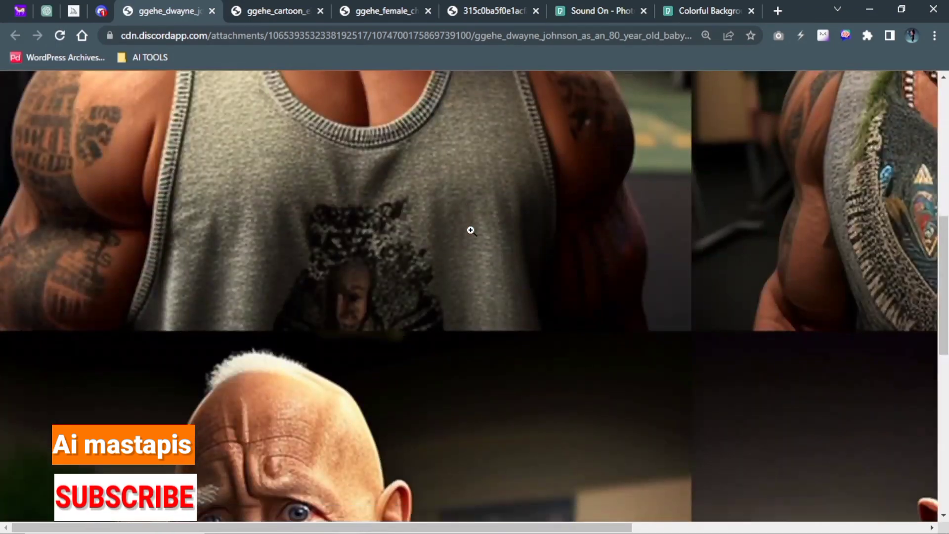
scroll(470, 229, up, 2)
scroll(470, 230, down, 5)
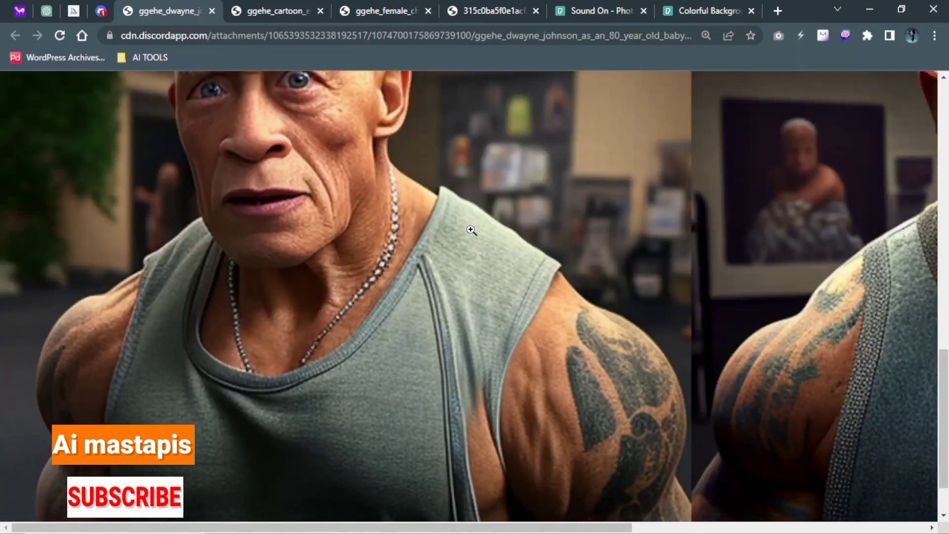
scroll(471, 230, up, 6)
scroll(470, 229, up, 5)
scroll(470, 229, down, 7)
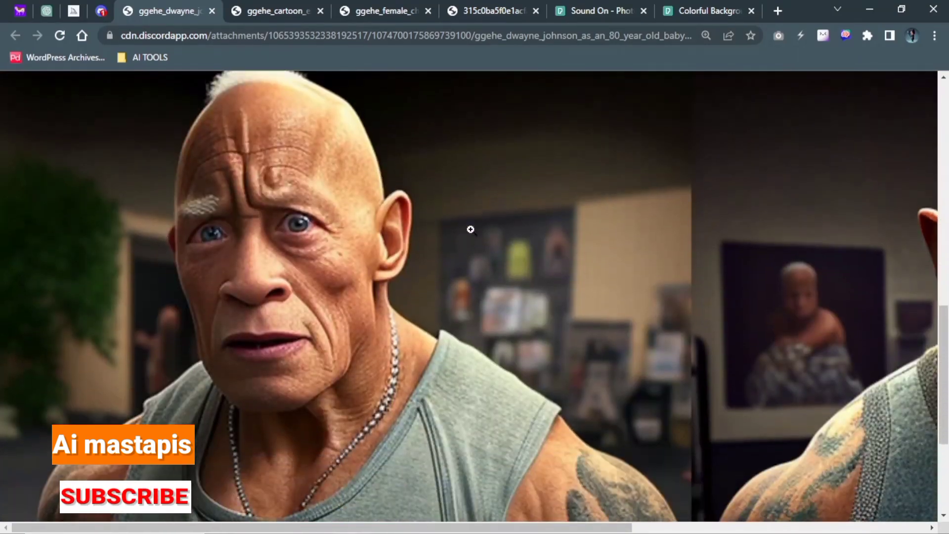
scroll(470, 229, up, 6)
click(883, 209)
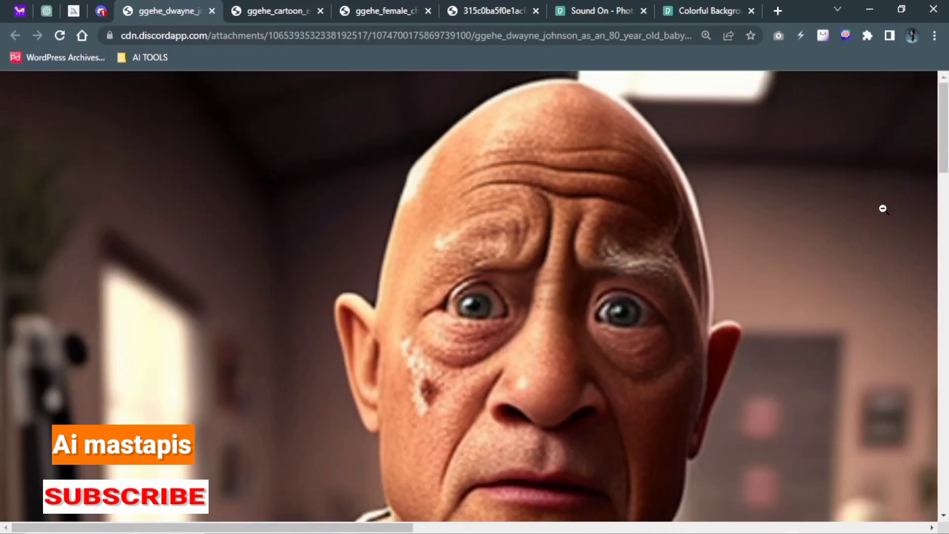
scroll(883, 209, down, 1)
scroll(883, 206, up, 8)
key(ctrl+shift+Tab)
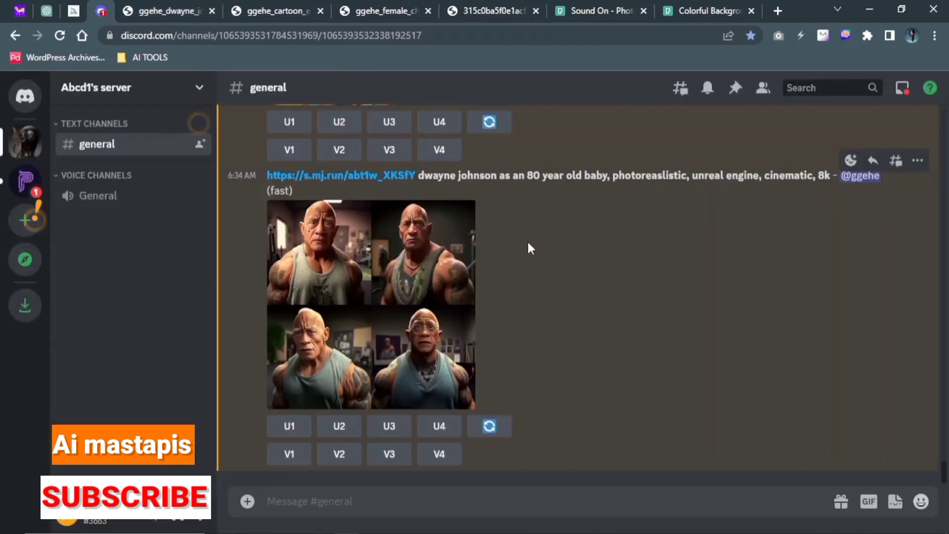